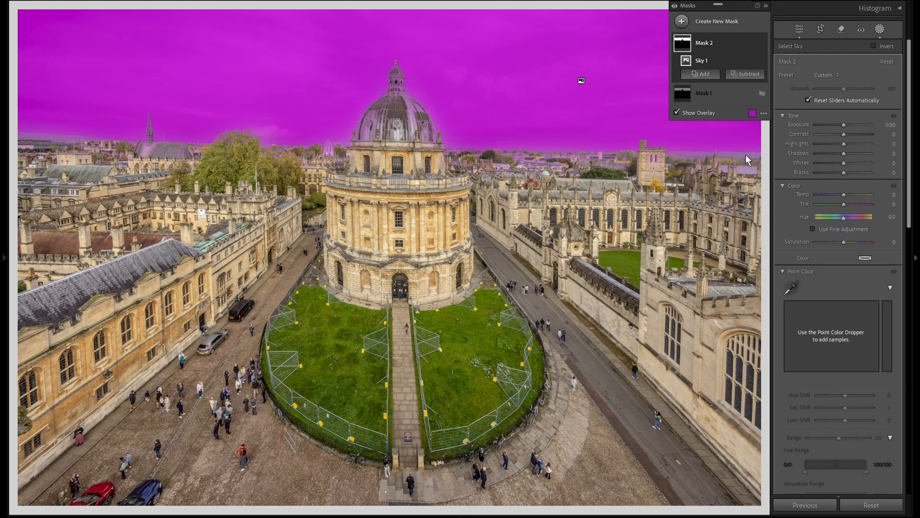
# - Display the mask overlay as White on Black and intersect Mask 2 with a Select Sky mask
pyautogui.click(764, 113)
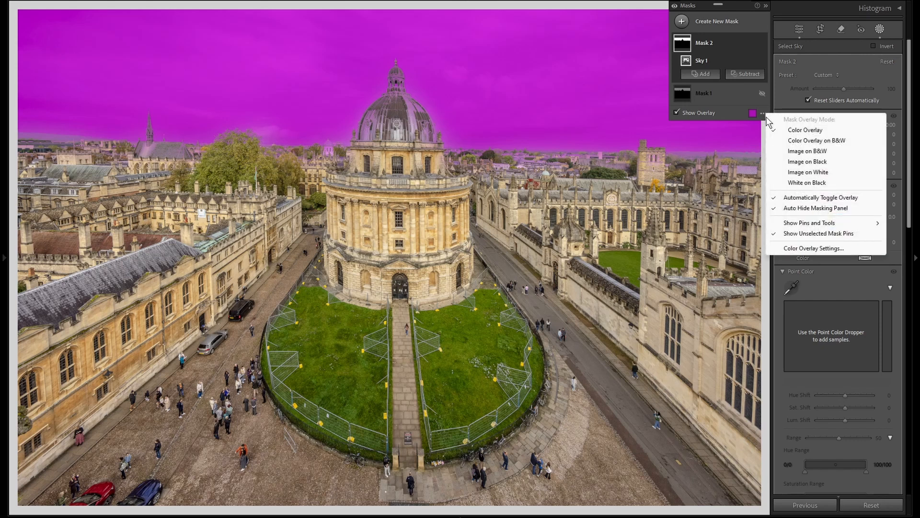
pyautogui.click(798, 183)
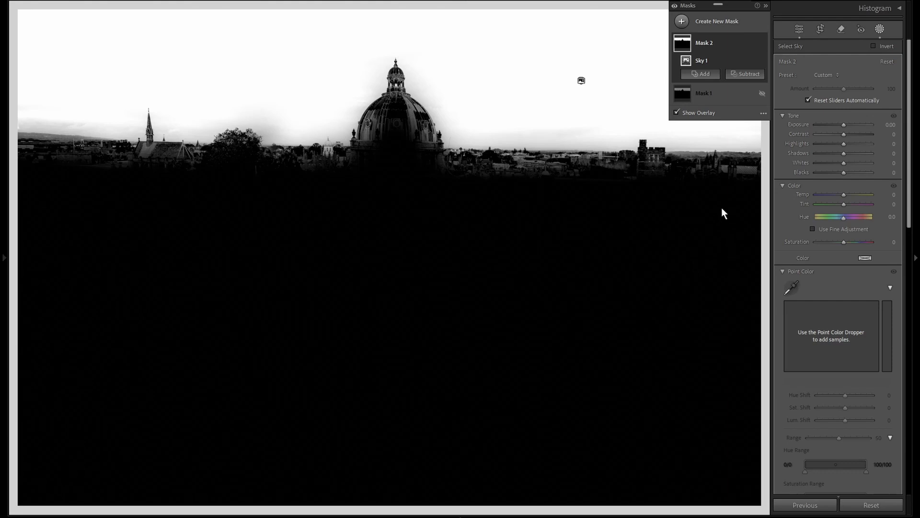
pyautogui.press('alt')
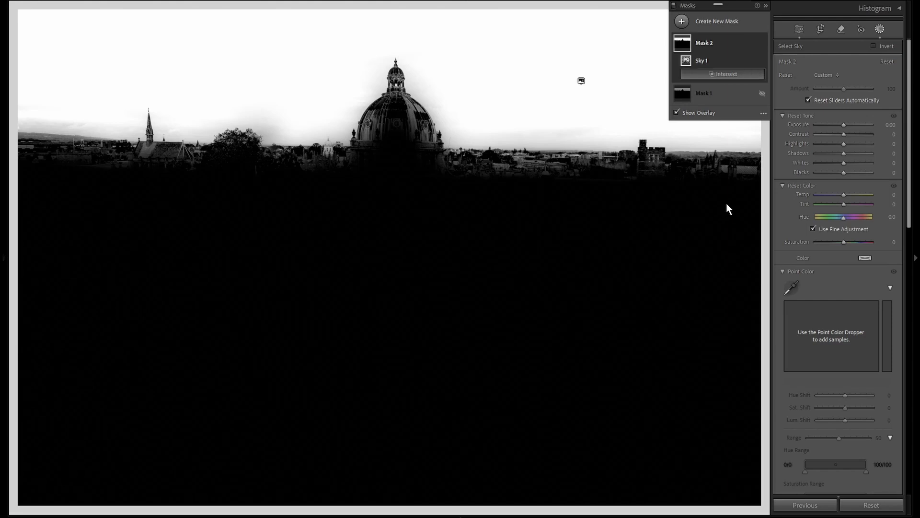
pyautogui.click(729, 73)
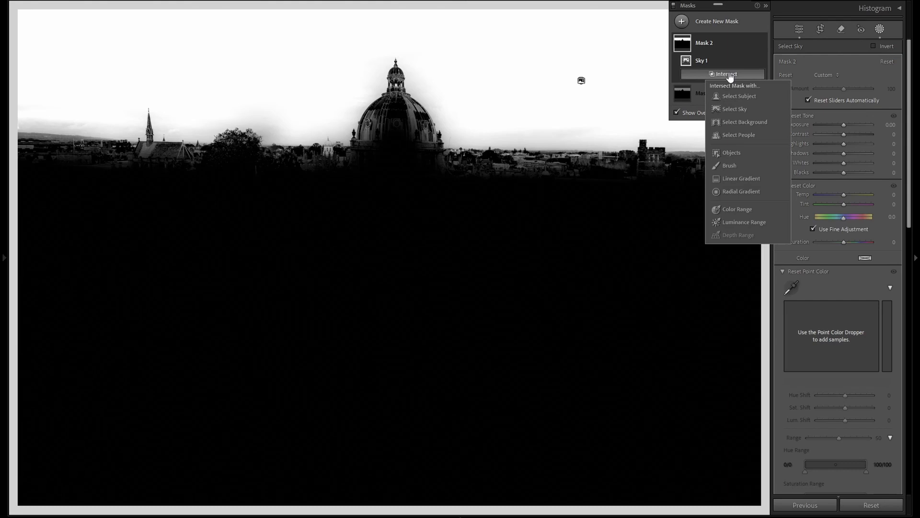
pyautogui.click(727, 109)
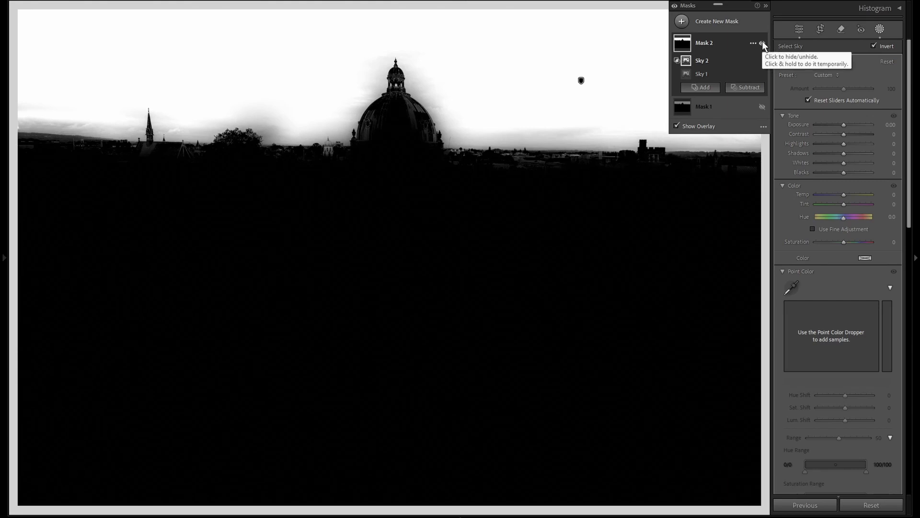
# - Hide Mask 2, then enable and select Mask 1 to inspect it separately
pyautogui.click(763, 43)
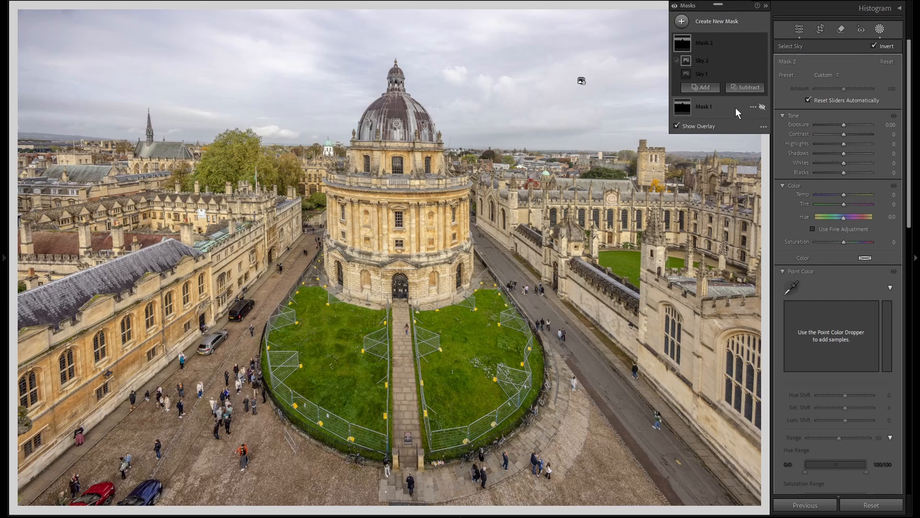
pyautogui.click(762, 107)
pyautogui.click(729, 107)
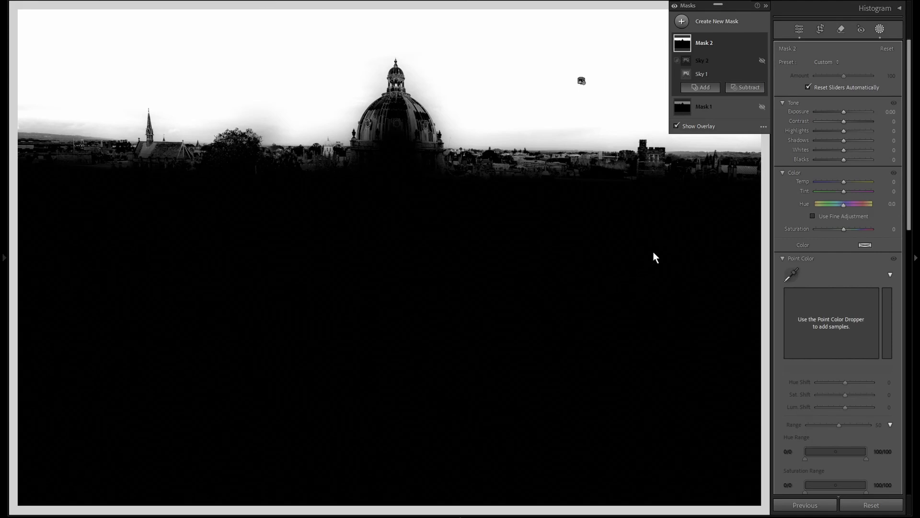
# - Subtract the domed building from Mask 2 with a rectangular Objects selection around the dome
pyautogui.click(742, 90)
pyautogui.click(747, 165)
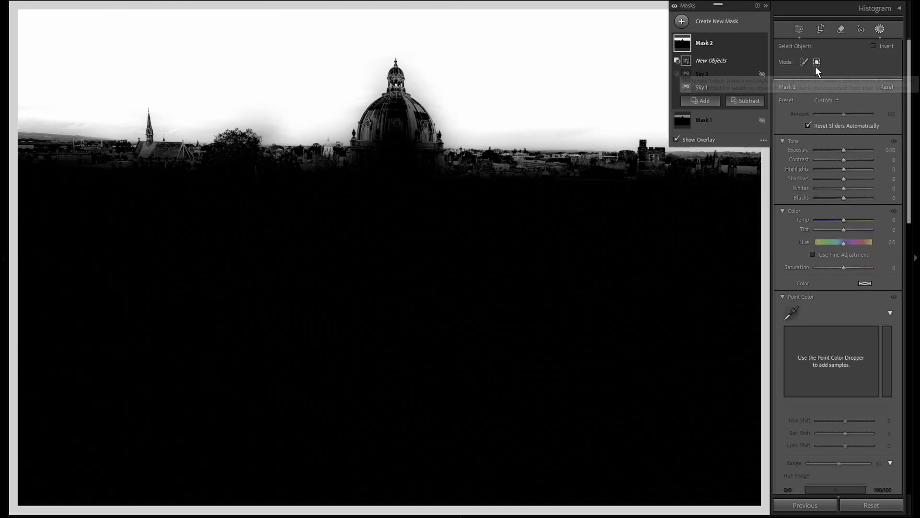
pyautogui.moveTo(331, 58); pyautogui.dragTo(454, 168)
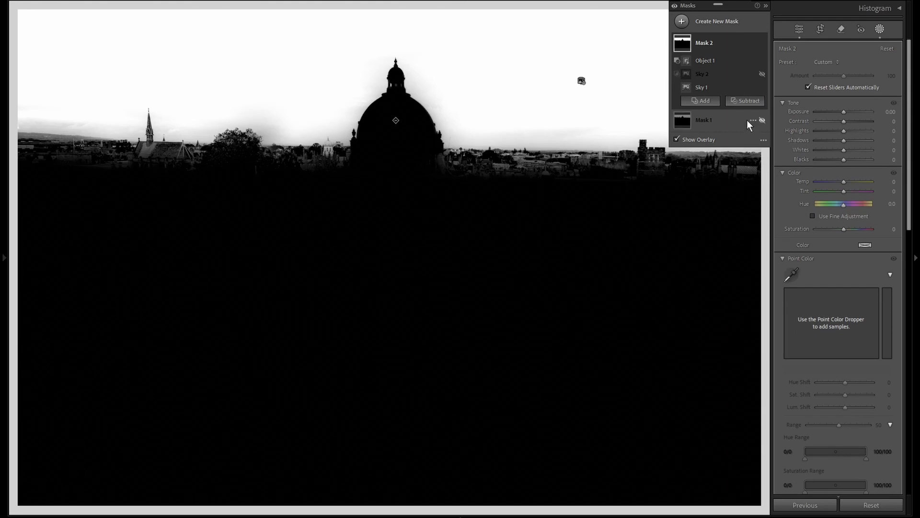
# - Subtract the skyline rooftops from Mask 2 with an Objects selection spanning the horizon, and collapse the mask list
pyautogui.click(744, 101)
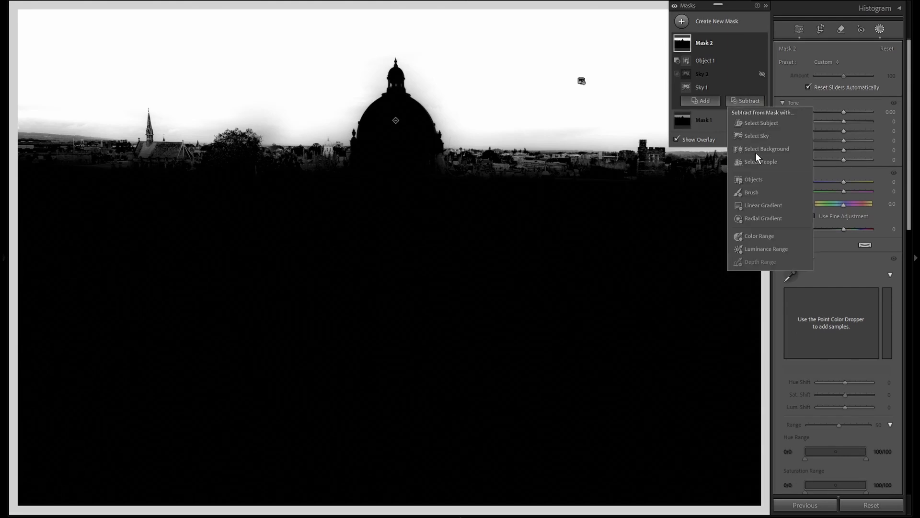
pyautogui.click(748, 181)
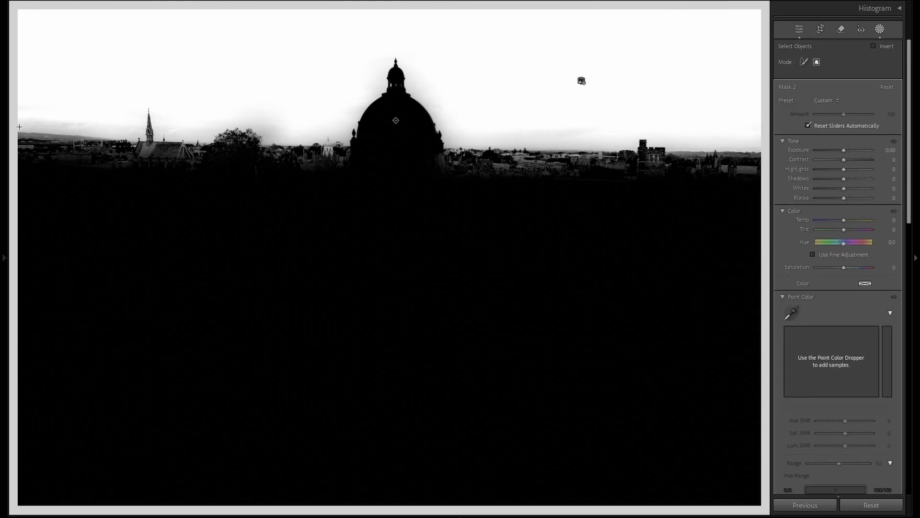
pyautogui.moveTo(129, 136); pyautogui.dragTo(761, 187)
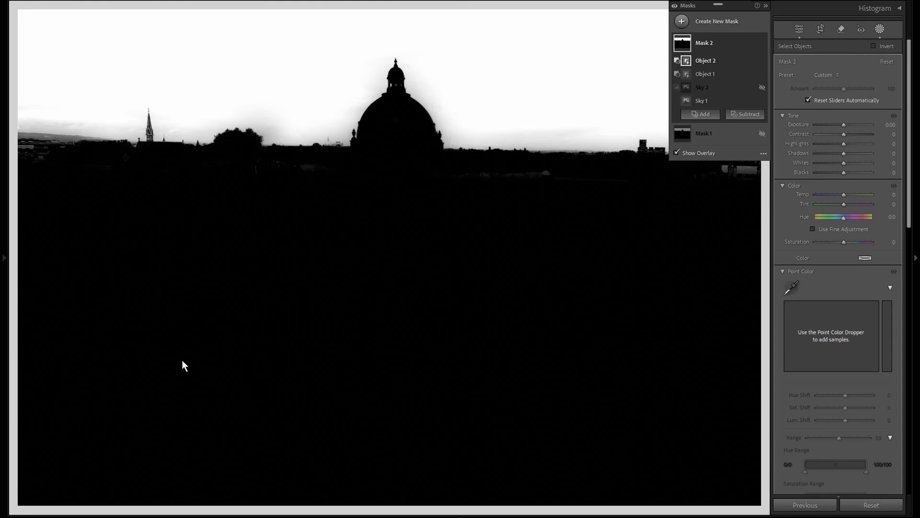
pyautogui.click(766, 6)
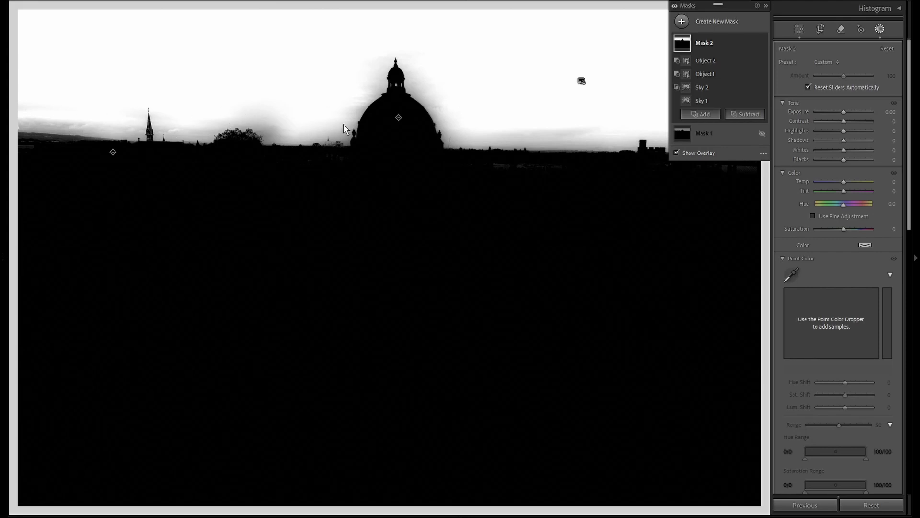
# - Add a brush with feather 22 to Mask 2 and paint in the incomplete sky along the horizon and around the dome
pyautogui.click(701, 113)
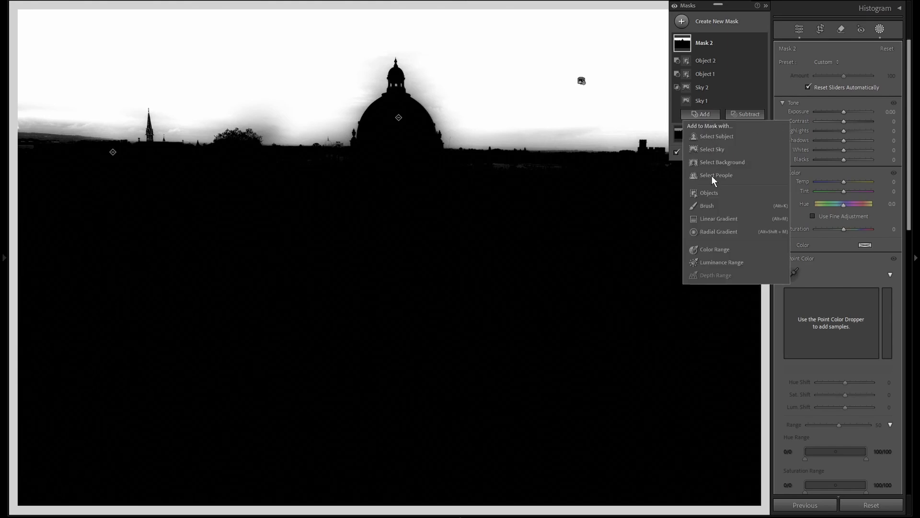
pyautogui.click(707, 205)
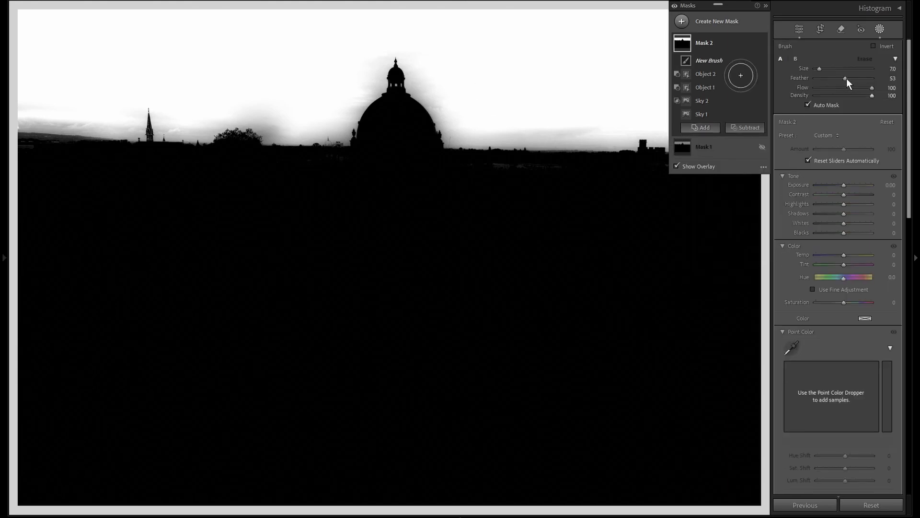
pyautogui.moveTo(847, 77); pyautogui.dragTo(827, 76)
pyautogui.moveTo(23, 118)
pyautogui.mouseDown()
pyautogui.moveTo(136, 128)
pyautogui.moveTo(140, 112)
pyautogui.moveTo(166, 107)
pyautogui.moveTo(161, 122)
pyautogui.moveTo(170, 128)
pyautogui.moveTo(232, 116)
pyautogui.moveTo(309, 136)
pyautogui.moveTo(284, 133)
pyautogui.moveTo(341, 133)
pyautogui.moveTo(384, 37)
pyautogui.moveTo(376, 55)
pyautogui.moveTo(390, 43)
pyautogui.moveTo(411, 56)
pyautogui.moveTo(458, 147)
pyautogui.moveTo(550, 131)
pyautogui.moveTo(518, 132)
pyautogui.moveTo(611, 137)
pyautogui.moveTo(661, 127)
pyautogui.moveTo(667, 140)
pyautogui.moveTo(770, 142)
pyautogui.mouseUp()
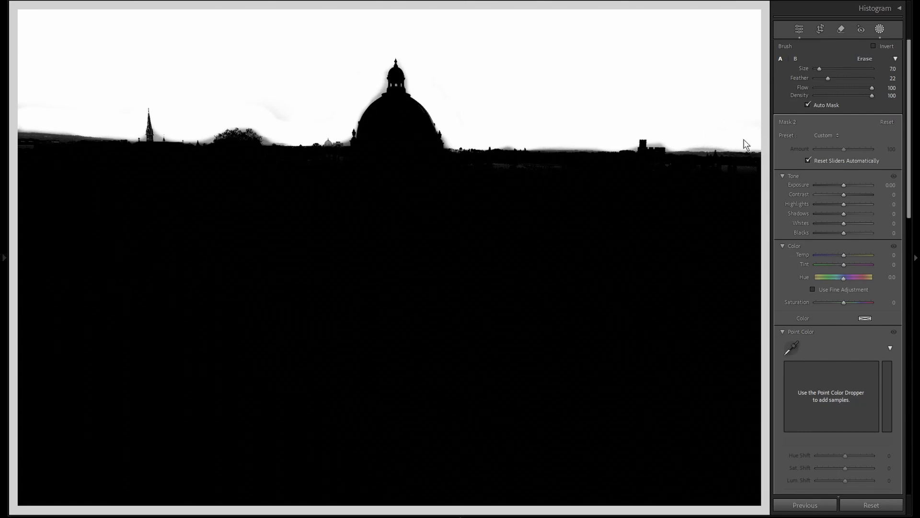
pyautogui.moveTo(663, 127); pyautogui.dragTo(656, 138)
pyautogui.moveTo(367, 86)
pyautogui.mouseDown()
pyautogui.moveTo(383, 79)
pyautogui.moveTo(367, 95)
pyautogui.mouseUp()
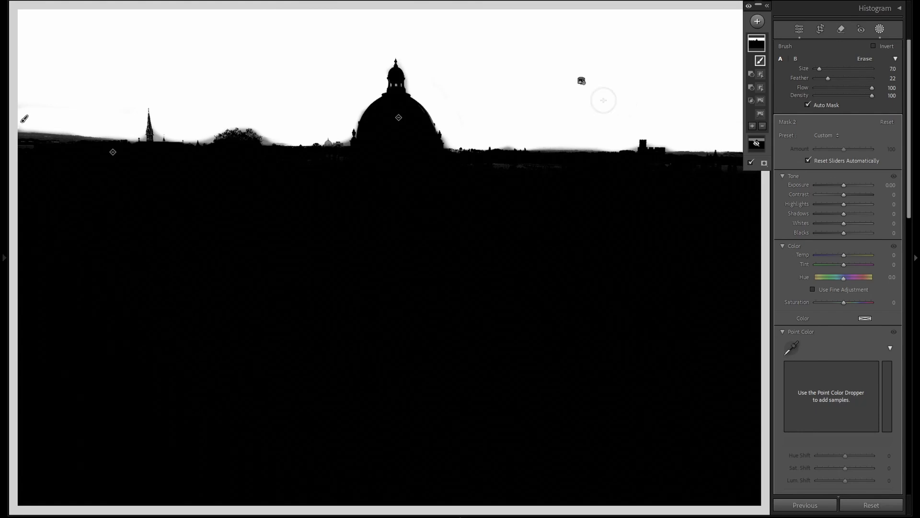
# - Lower Mask 2's exposure to -0.62 and toggle the mask's visibility to compare the sky
pyautogui.click(768, 6)
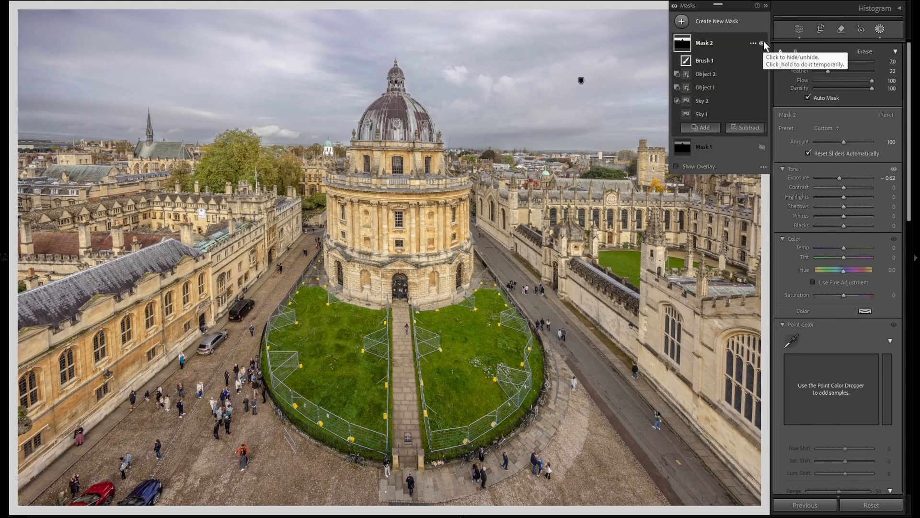
pyautogui.moveTo(764, 44); pyautogui.dragTo(766, 38)
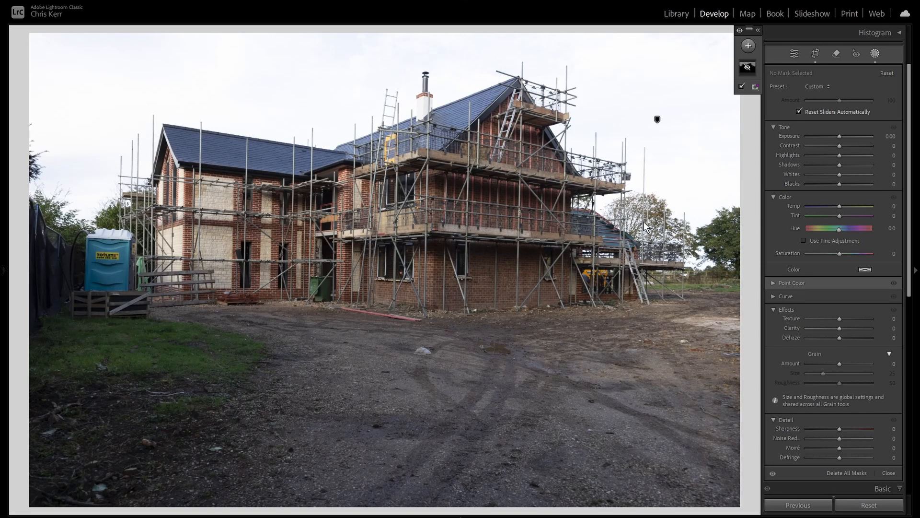
# - Enable and select Mask 1 on the house photo, and intersect it with a Select Sky mask
pyautogui.click(758, 30)
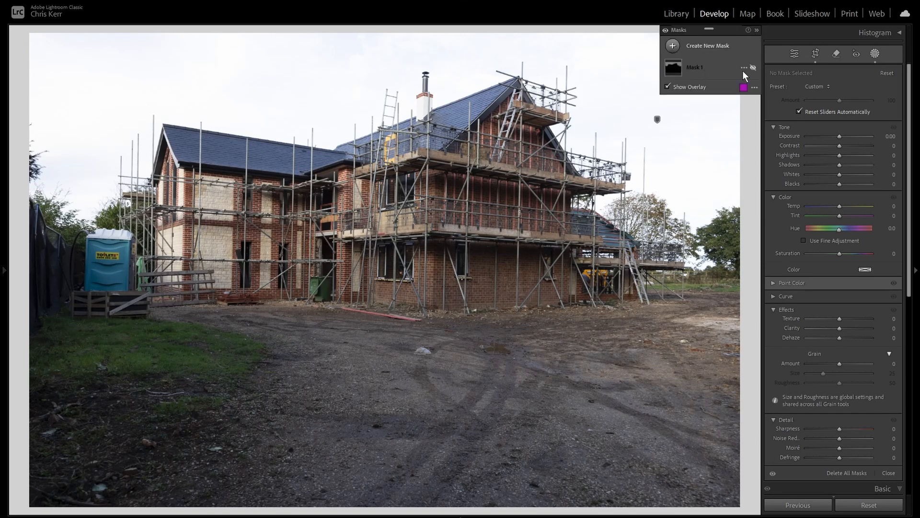
pyautogui.moveTo(658, 122)
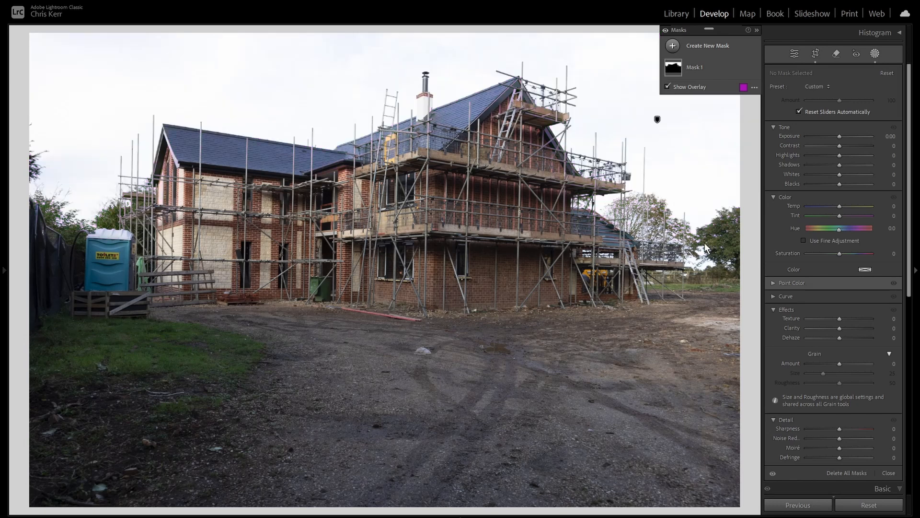
pyautogui.click(710, 73)
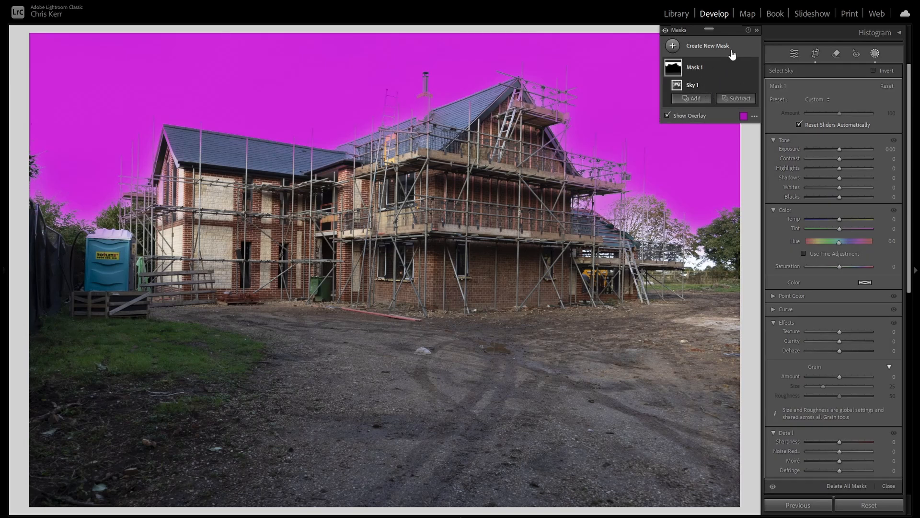
pyautogui.press('alt')
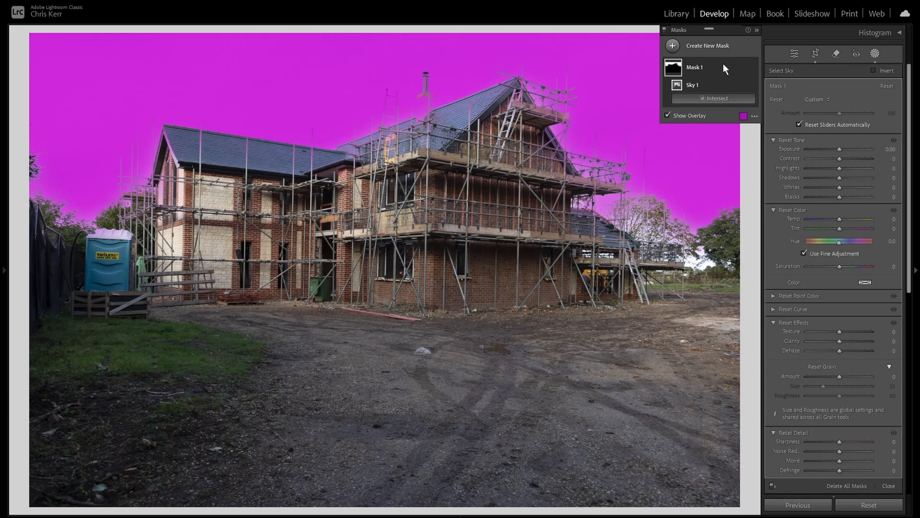
pyautogui.click(716, 97)
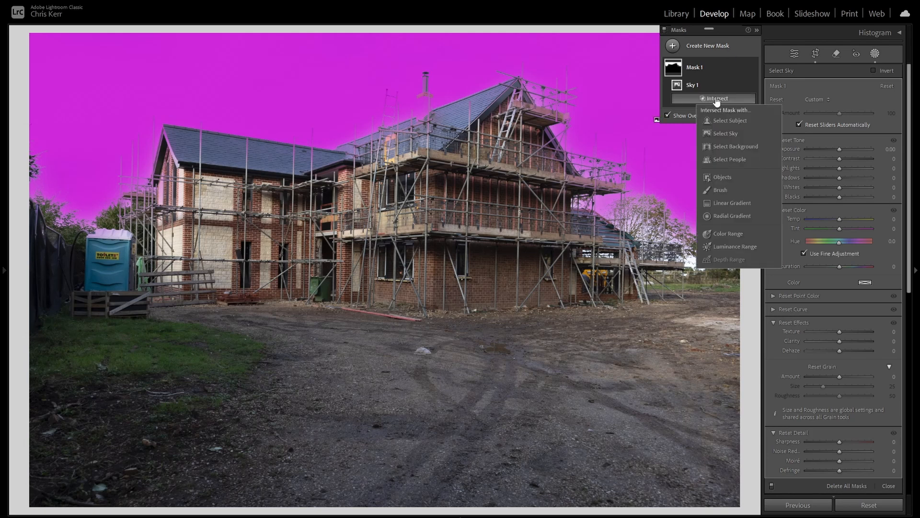
pyautogui.click(724, 134)
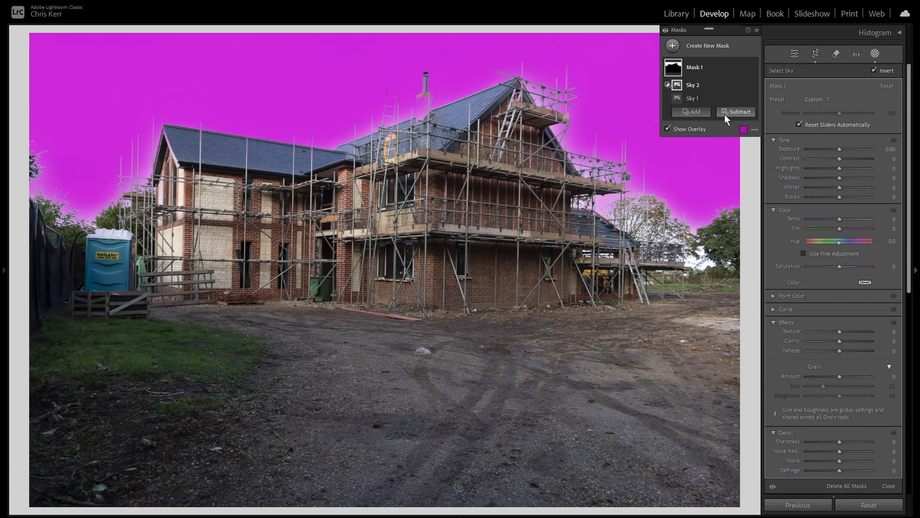
# - Toggle the Sky 2 component of Mask 1 to compare the coverage, and leave it hidden
pyautogui.click(756, 83)
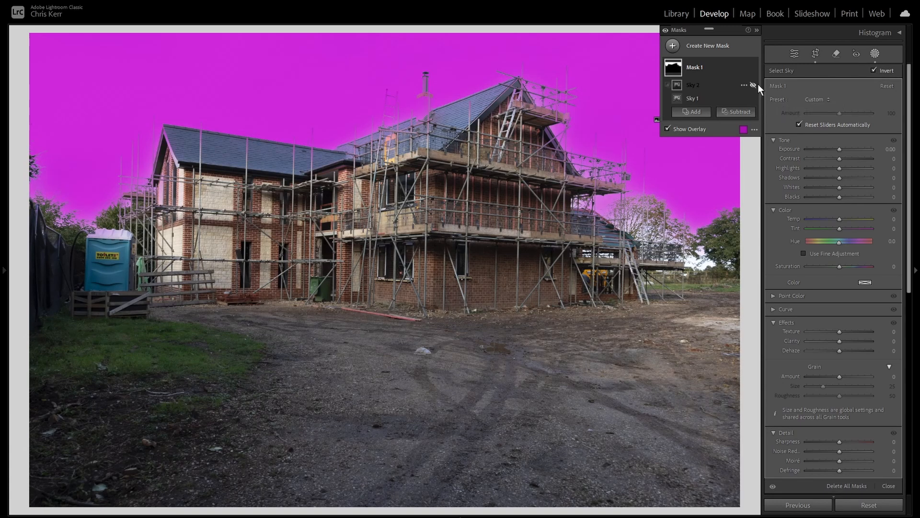
pyautogui.click(758, 84)
pyautogui.click(753, 85)
# - Subtract the chimney from Mask 1 with a rectangular Objects selection around it
pyautogui.click(727, 113)
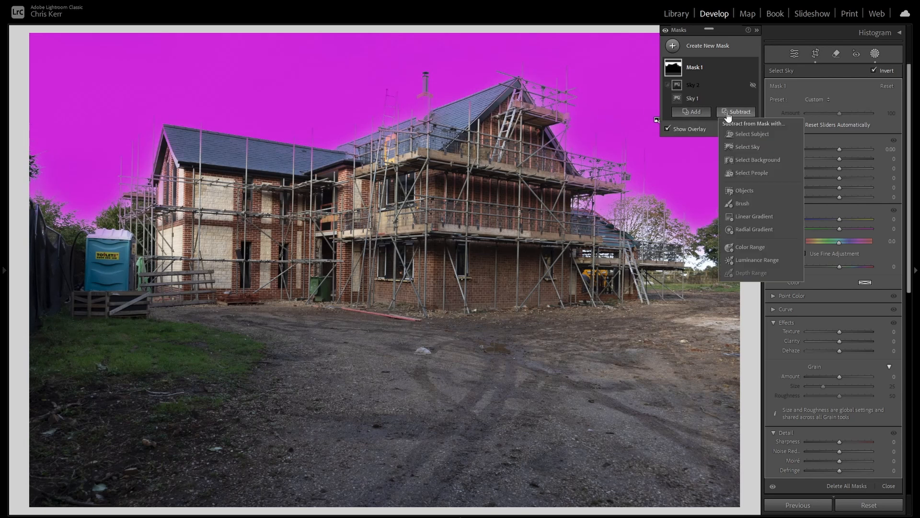
pyautogui.click(731, 192)
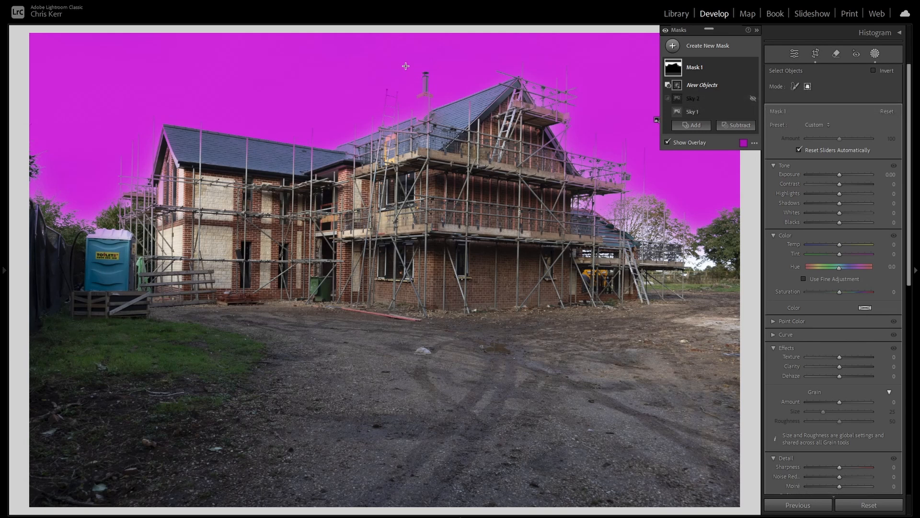
pyautogui.moveTo(408, 68); pyautogui.dragTo(441, 125)
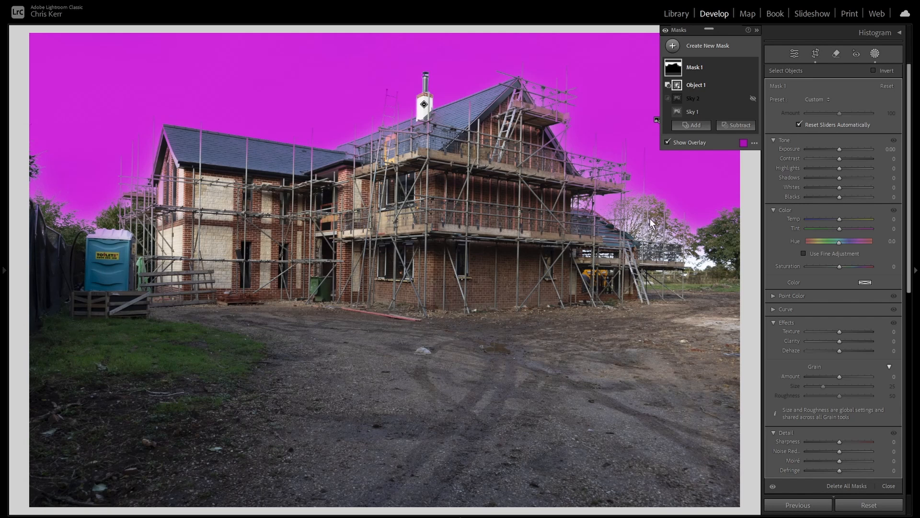
# - Add a Color Range to Mask 1 sampled from the bright sky gap beside the trees, with Refine at 39
pyautogui.click(695, 126)
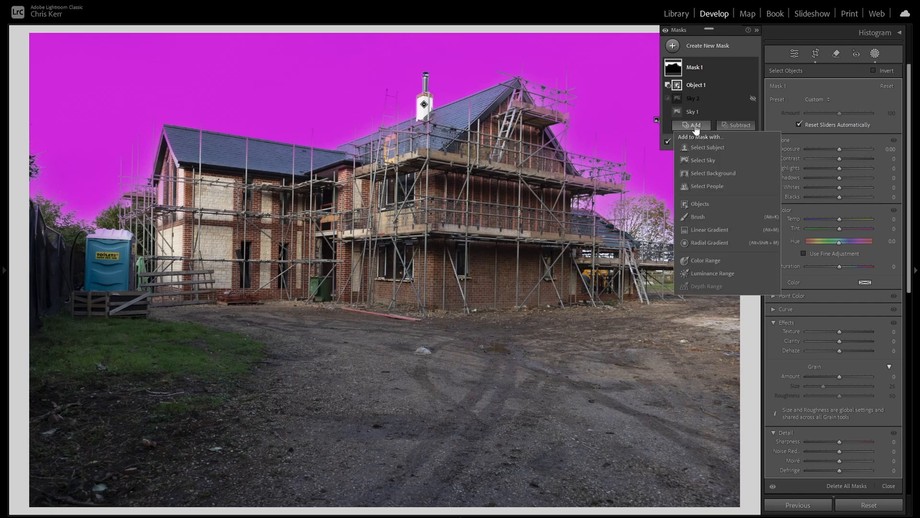
pyautogui.click(709, 262)
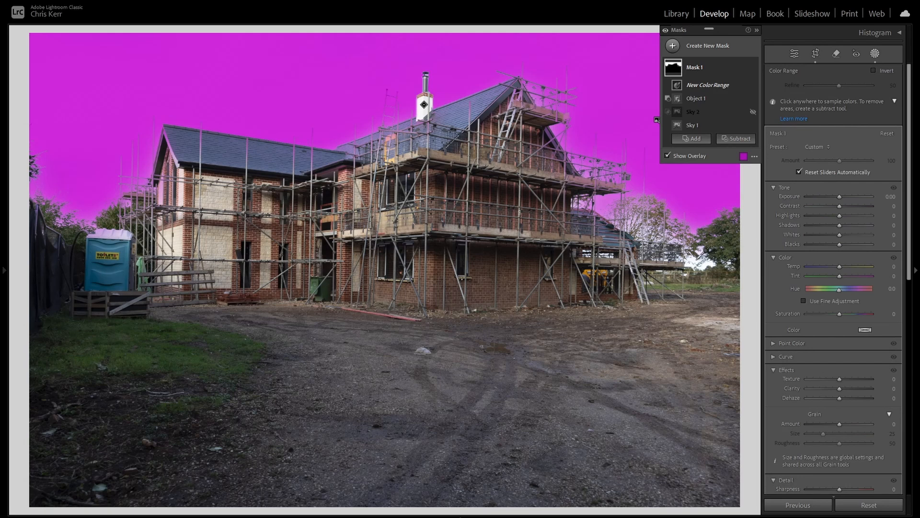
pyautogui.click(693, 259)
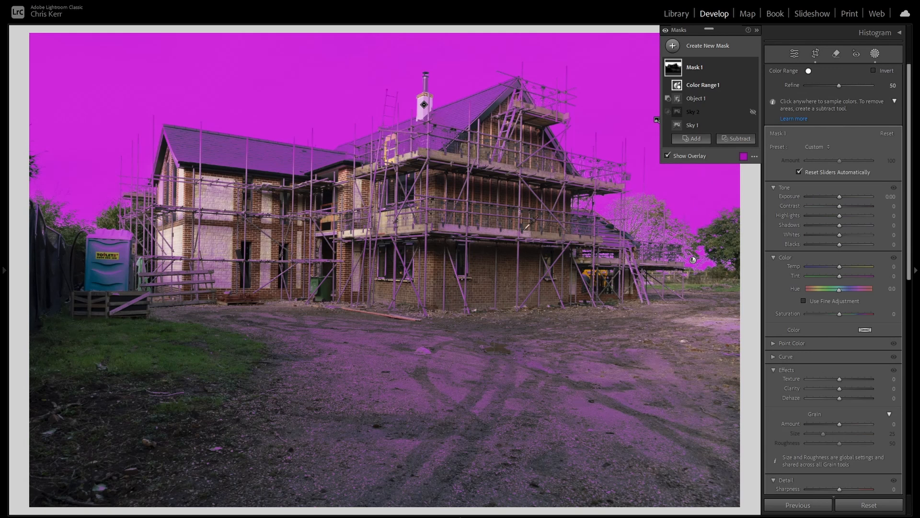
pyautogui.moveTo(839, 84)
pyautogui.mouseDown()
pyautogui.moveTo(811, 86)
pyautogui.moveTo(833, 85)
pyautogui.mouseUp()
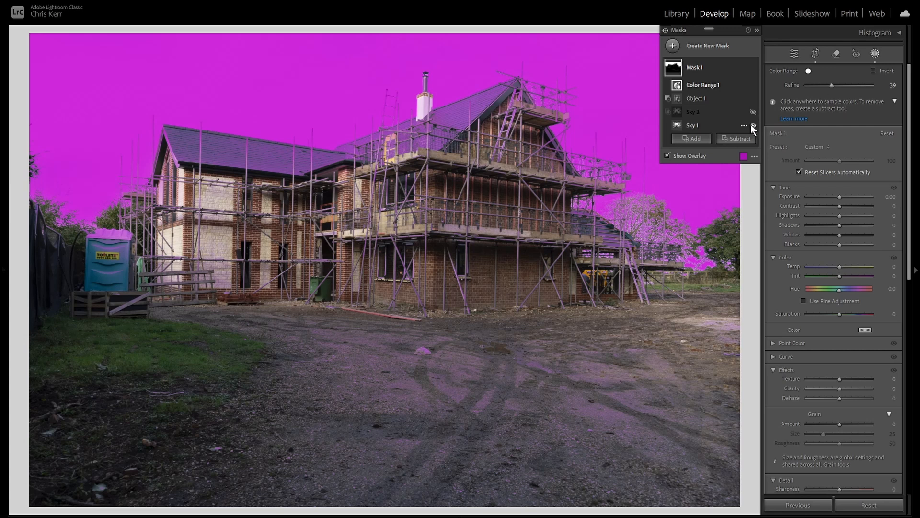
# - Subtract a Linear Gradient from Mask 1, drawn upward from the ground in front of the house to its lower wall
pyautogui.click(736, 138)
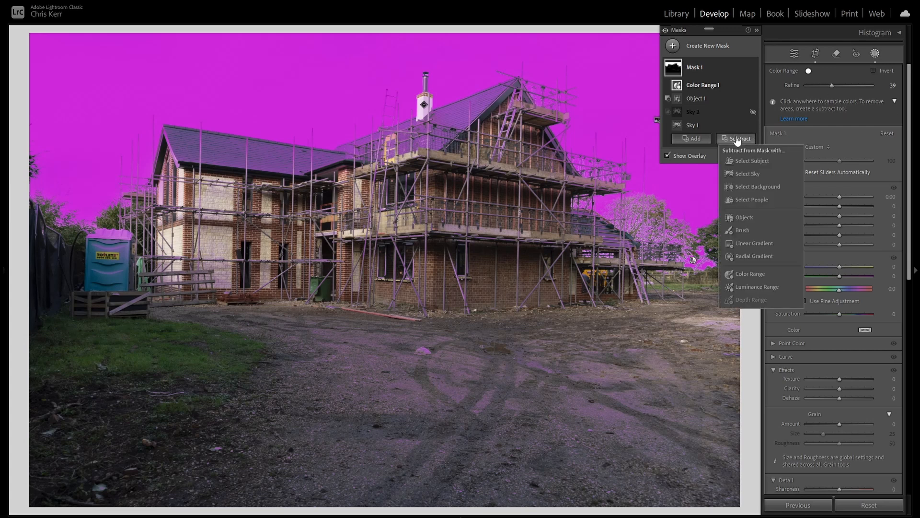
pyautogui.click(749, 244)
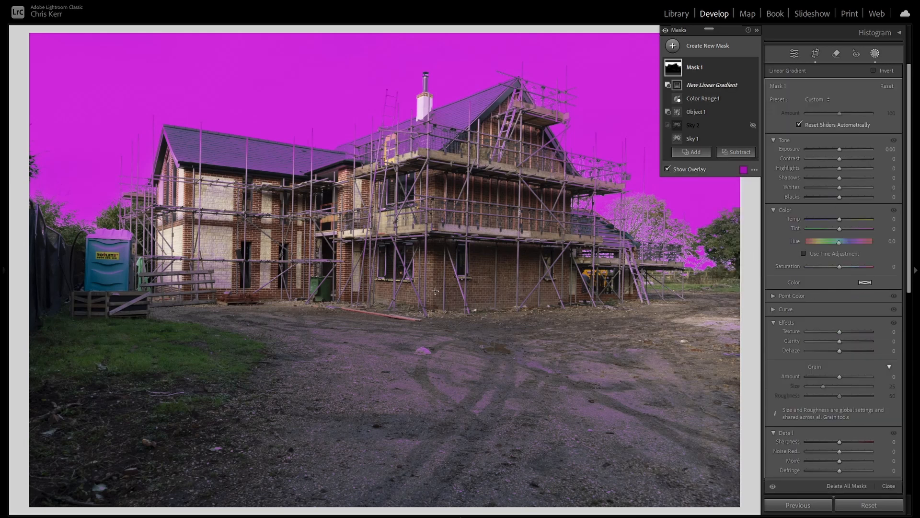
pyautogui.moveTo(425, 324); pyautogui.dragTo(437, 263)
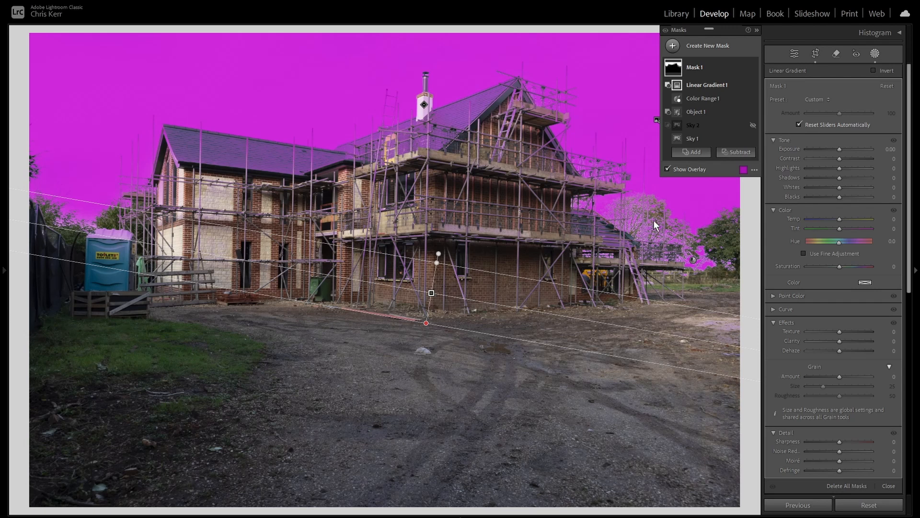
# - Adjust the house photo's sky mask to Exposure -0.74, Temp -61 and Dehaze 17
pyautogui.click(757, 30)
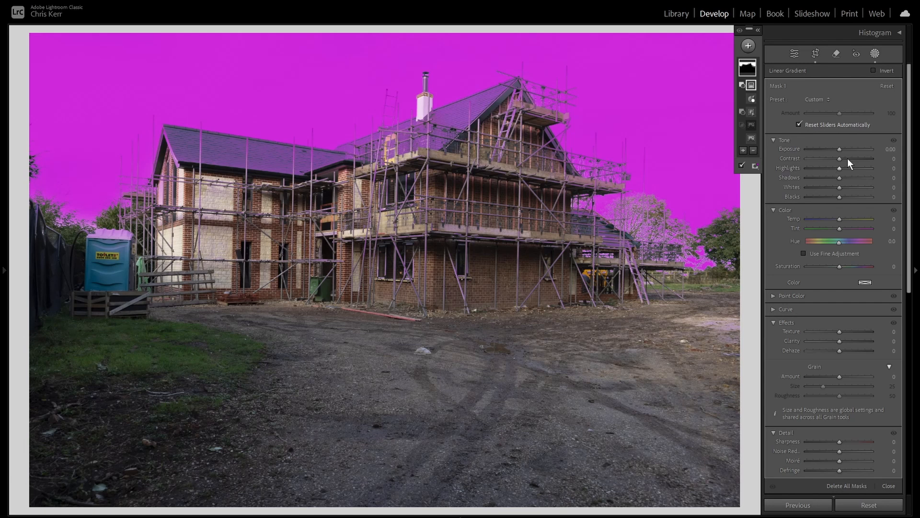
pyautogui.moveTo(839, 148); pyautogui.dragTo(833, 148)
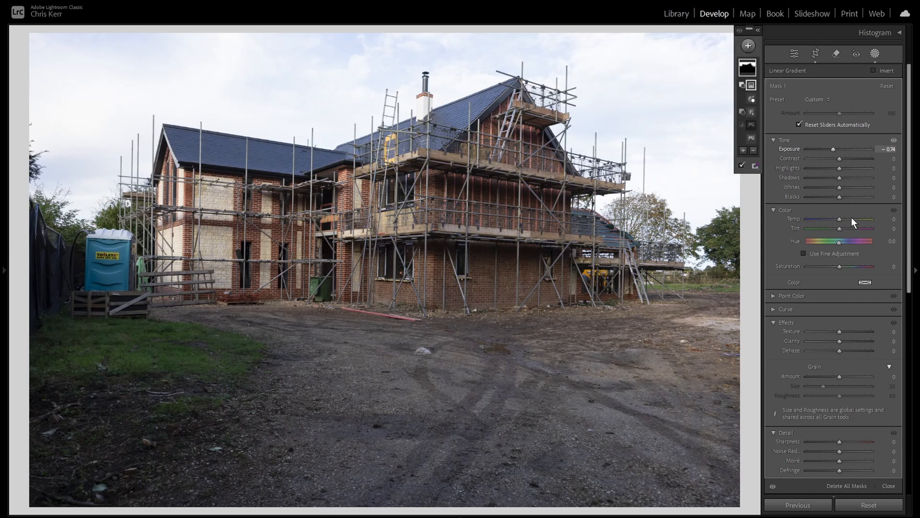
pyautogui.moveTo(840, 218); pyautogui.dragTo(820, 222)
pyautogui.moveTo(839, 351); pyautogui.dragTo(845, 350)
# - Toggle Mask 1 off and on to compare the house photo with and without the sky adjustments
pyautogui.click(760, 31)
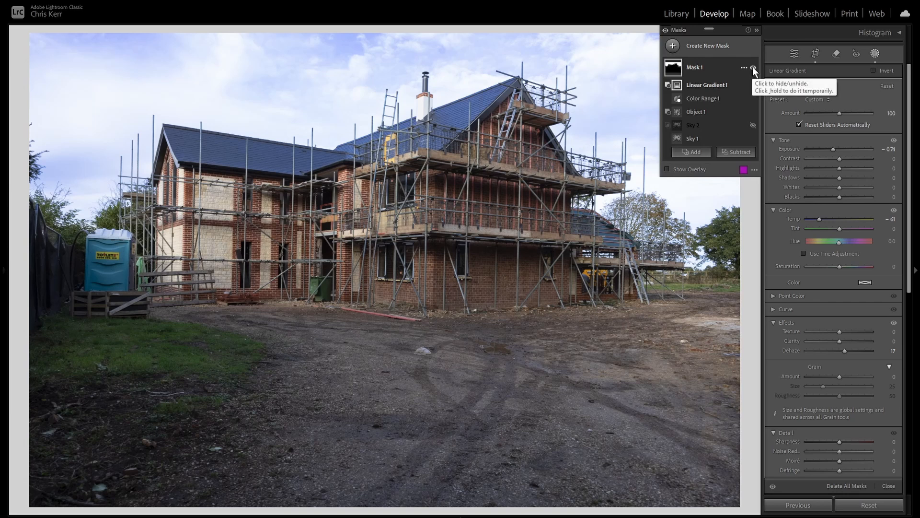
pyautogui.click(753, 67)
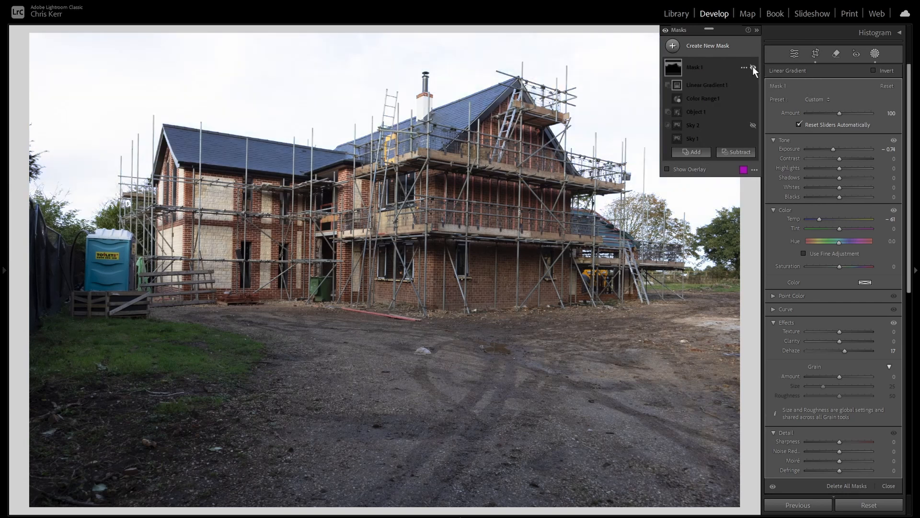
pyautogui.click(752, 67)
pyautogui.click(752, 67)
pyautogui.click(753, 68)
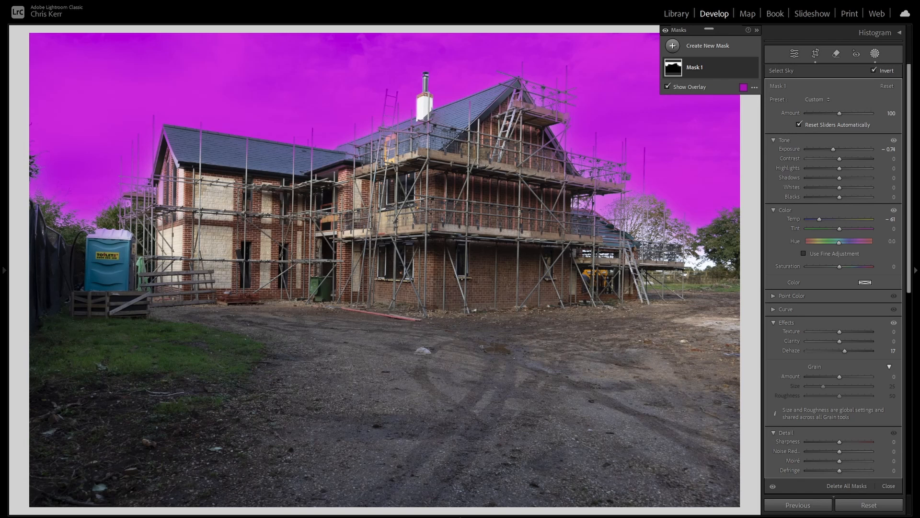
# - Add a Brush to Mask 1 at size 5.0 and paint over the trees and sky gaps beside the house
pyautogui.moveTo(712, 70)
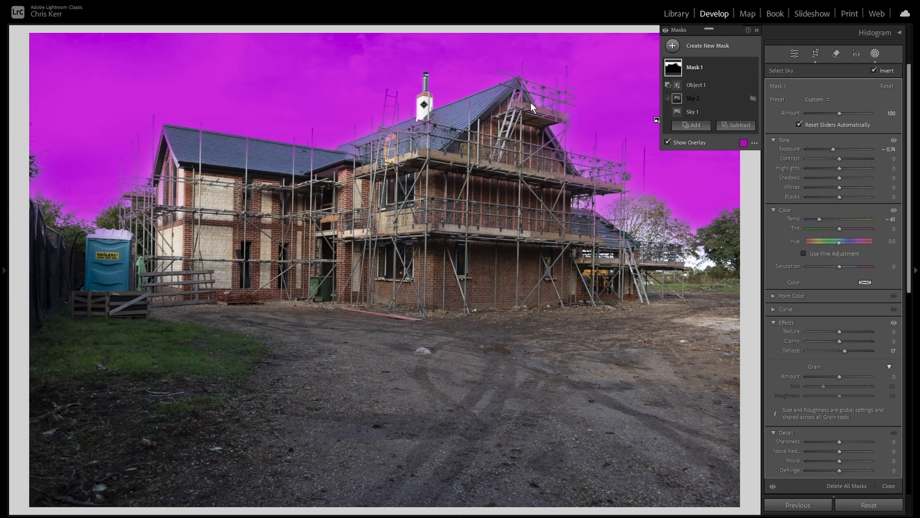
pyautogui.click(699, 124)
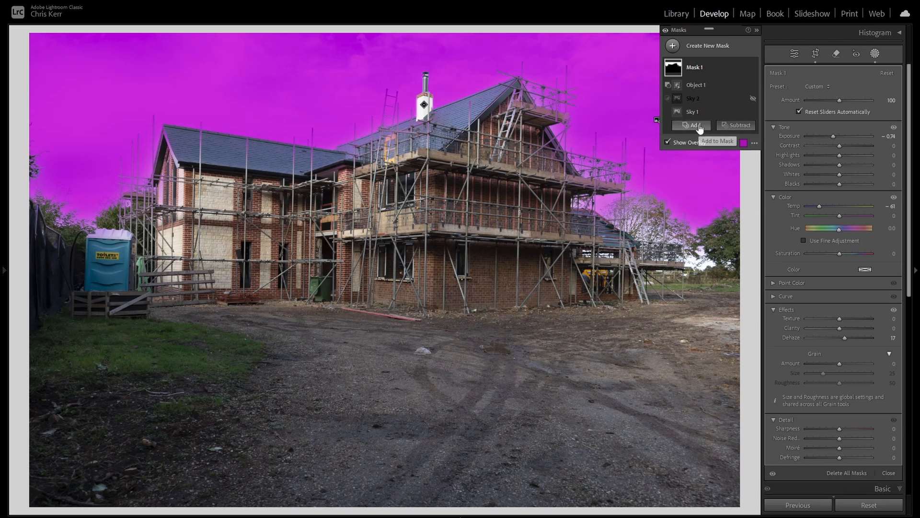
pyautogui.click(698, 124)
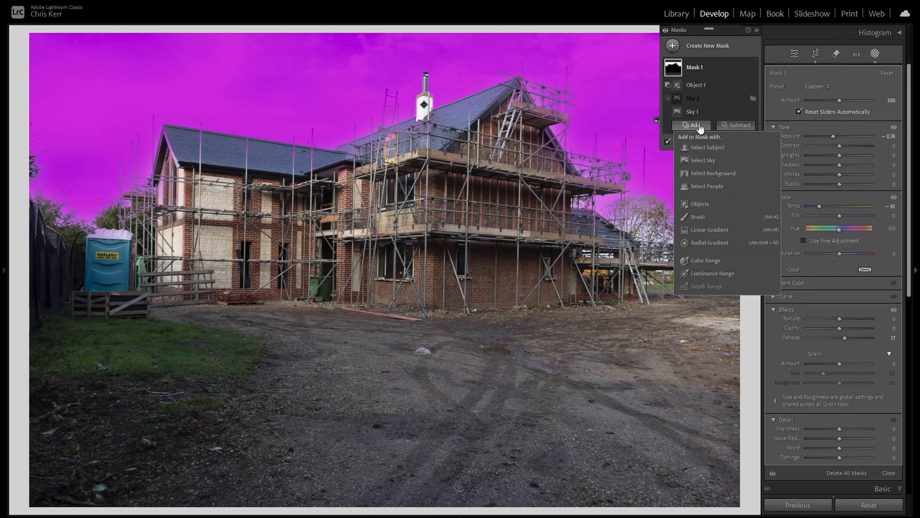
pyautogui.click(699, 218)
pyautogui.moveTo(584, 199)
pyautogui.mouseDown()
pyautogui.moveTo(616, 209)
pyautogui.moveTo(625, 230)
pyautogui.moveTo(610, 211)
pyautogui.moveTo(639, 204)
pyautogui.moveTo(624, 202)
pyautogui.moveTo(638, 191)
pyautogui.moveTo(654, 196)
pyautogui.moveTo(677, 219)
pyautogui.moveTo(636, 219)
pyautogui.moveTo(653, 212)
pyautogui.moveTo(638, 235)
pyautogui.moveTo(650, 241)
pyautogui.moveTo(646, 255)
pyautogui.moveTo(731, 265)
pyautogui.moveTo(704, 253)
pyautogui.mouseUp()
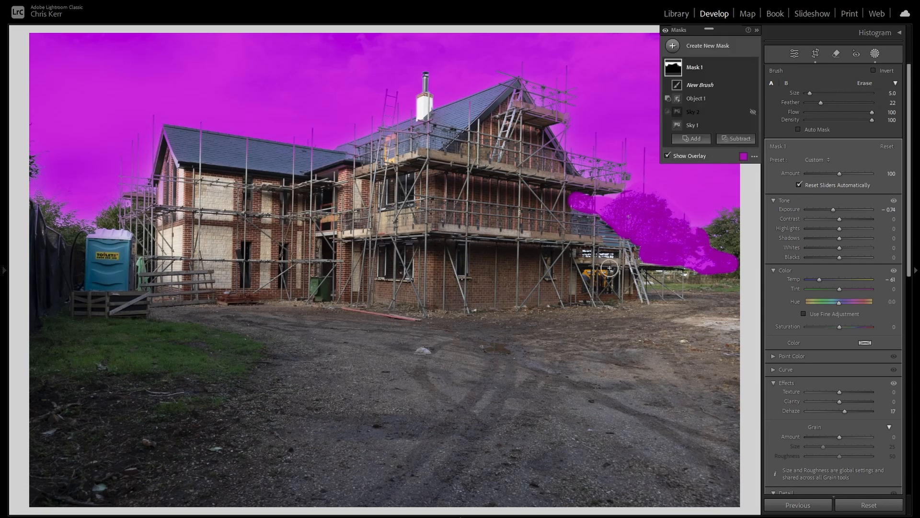
# - Reduce the brush size to 2.0 and paint the gap under the low roof and the tree edges on both sides of the house
pyautogui.scroll(-3, 578, 244)
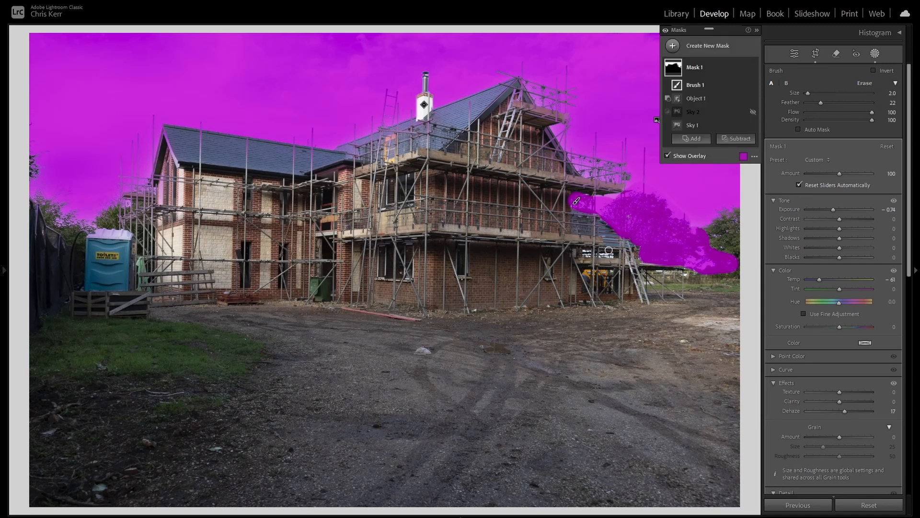
pyautogui.moveTo(613, 254); pyautogui.dragTo(585, 256)
pyautogui.moveTo(148, 178)
pyautogui.mouseDown()
pyautogui.moveTo(140, 196)
pyautogui.moveTo(77, 227)
pyautogui.mouseUp()
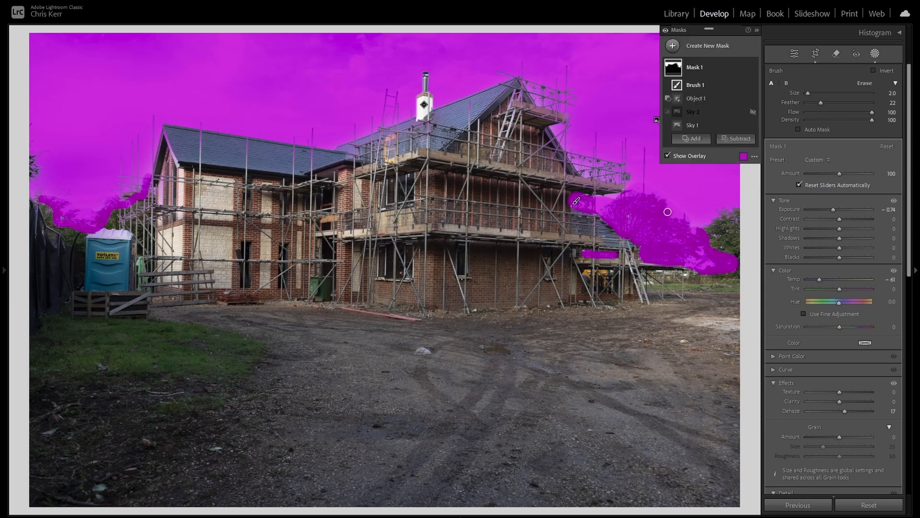
pyautogui.moveTo(697, 229)
pyautogui.mouseDown()
pyautogui.moveTo(737, 203)
pyautogui.moveTo(698, 223)
pyautogui.moveTo(707, 255)
pyautogui.mouseUp()
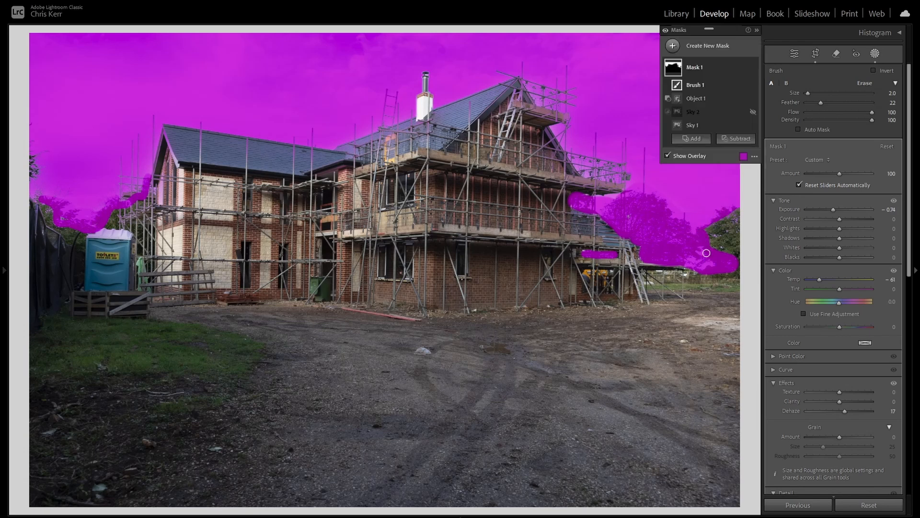
# - Subtract a Luminance Range from Mask 1 covering the darker tones, with its upper limit at 64/78
pyautogui.click(735, 136)
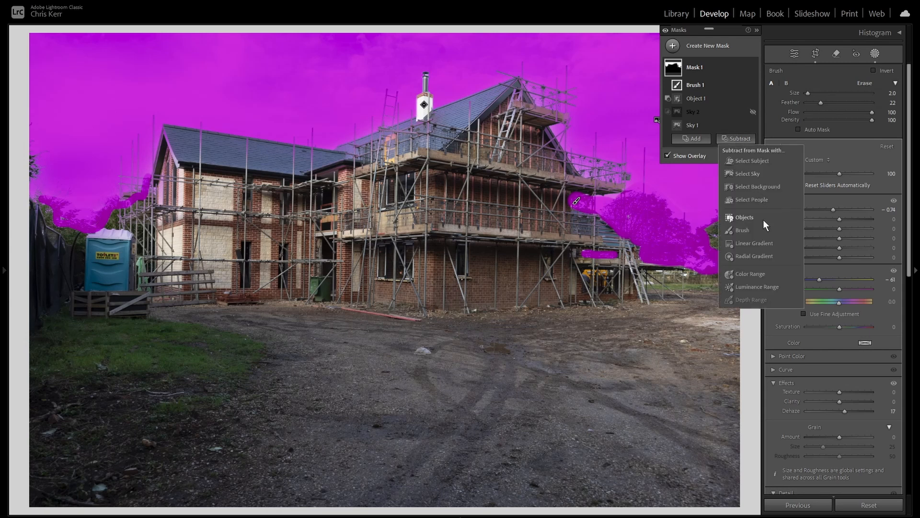
pyautogui.click(745, 287)
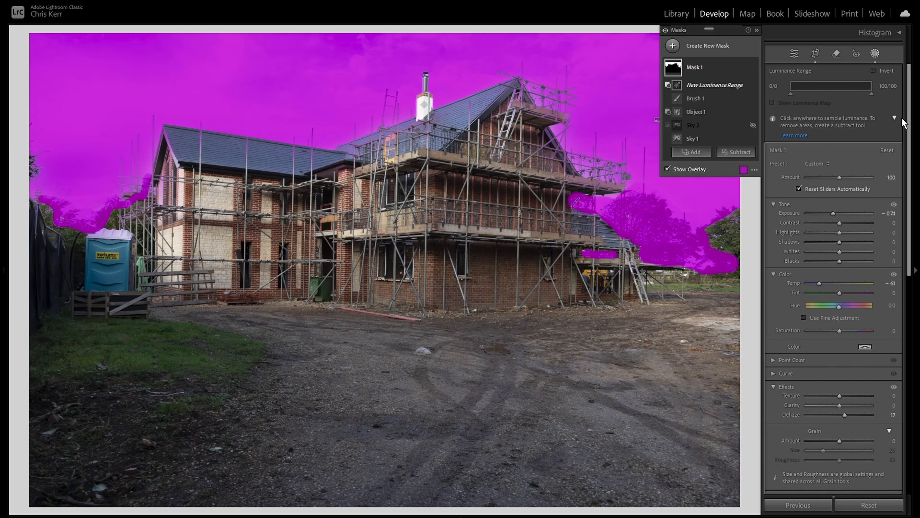
pyautogui.moveTo(873, 93); pyautogui.dragTo(848, 85)
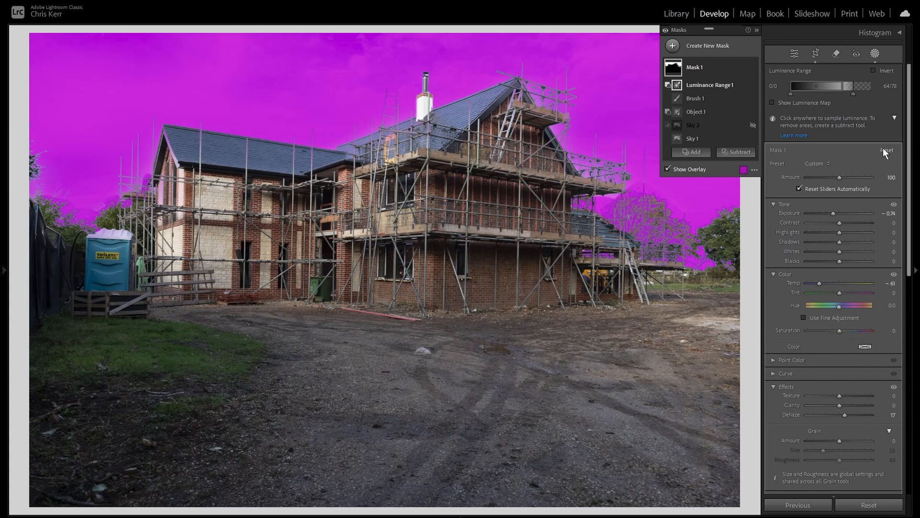
# - Display the mask overlay as White on Black to check the coverage, and hide the overlay
pyautogui.click(755, 171)
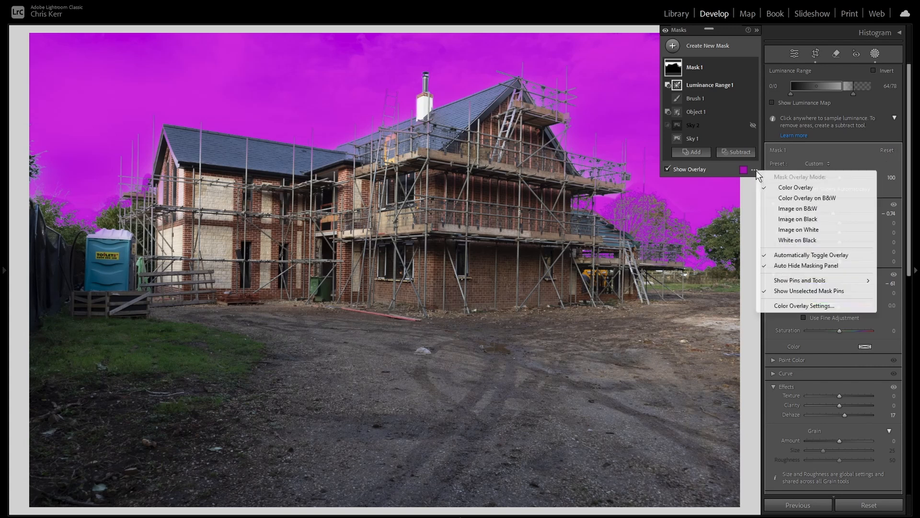
pyautogui.click(789, 240)
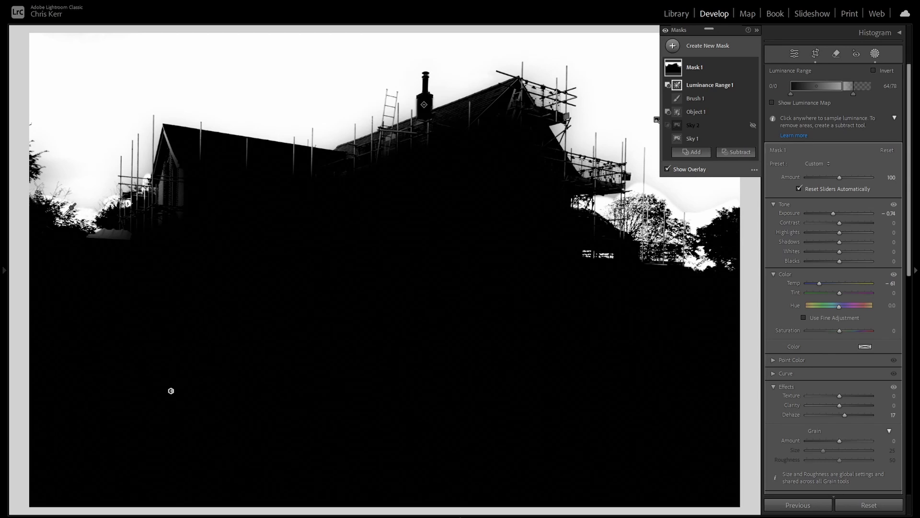
pyautogui.click(669, 170)
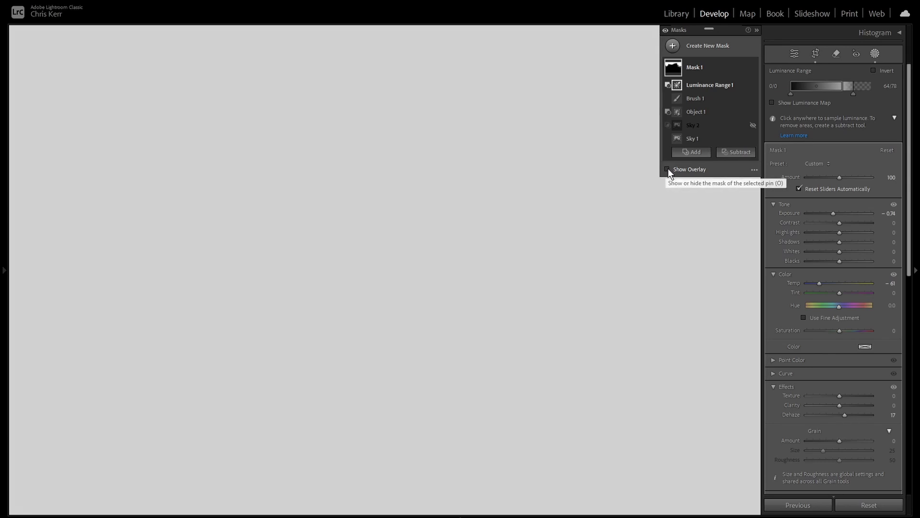
# - Collapse Mask 1 and toggle its visibility to compare the refined sky edit with the unmasked photo
pyautogui.click(717, 69)
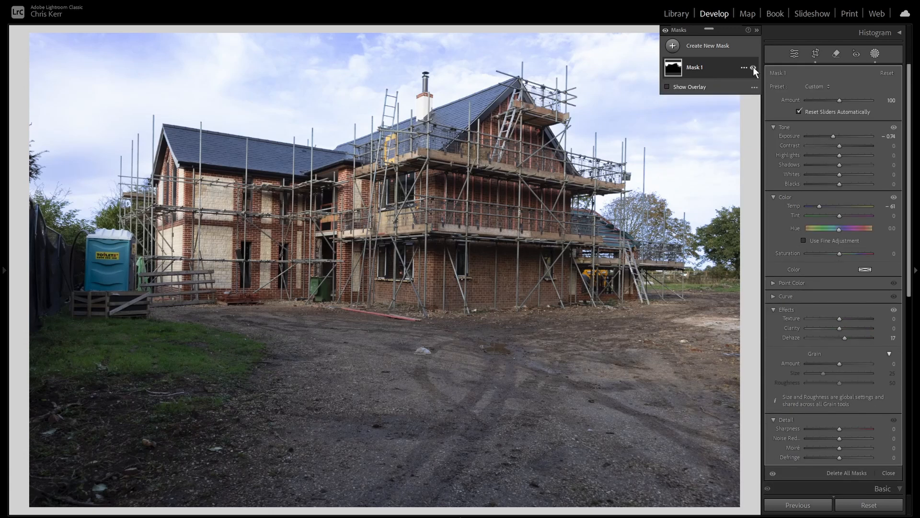
pyautogui.click(752, 67)
pyautogui.click(753, 67)
pyautogui.click(753, 67)
pyautogui.click(753, 67)
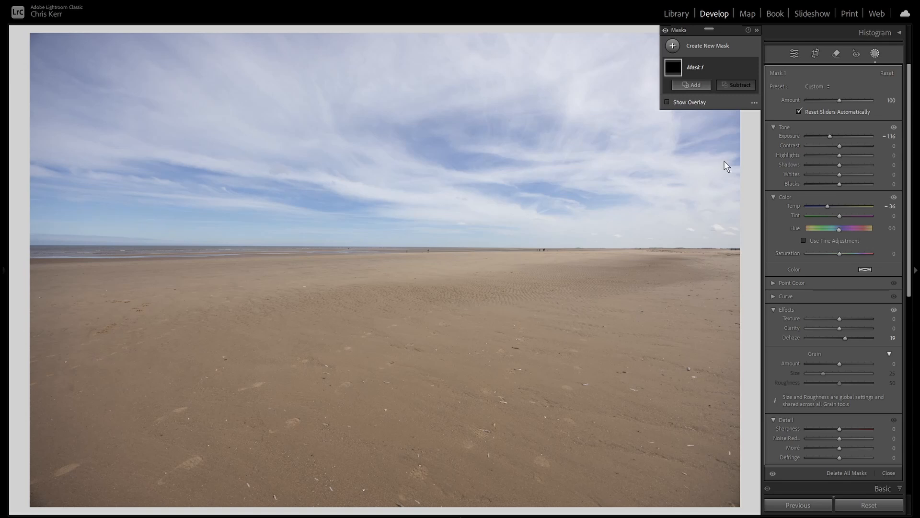
# - Replace the beach photo's empty mask with a Select Sky mask intersected with a second Select Sky
pyautogui.click(708, 87)
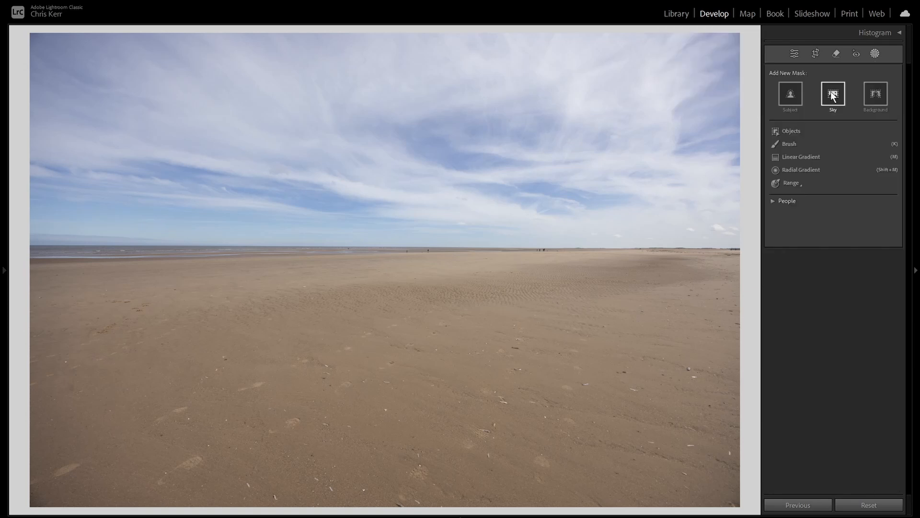
pyautogui.click(834, 96)
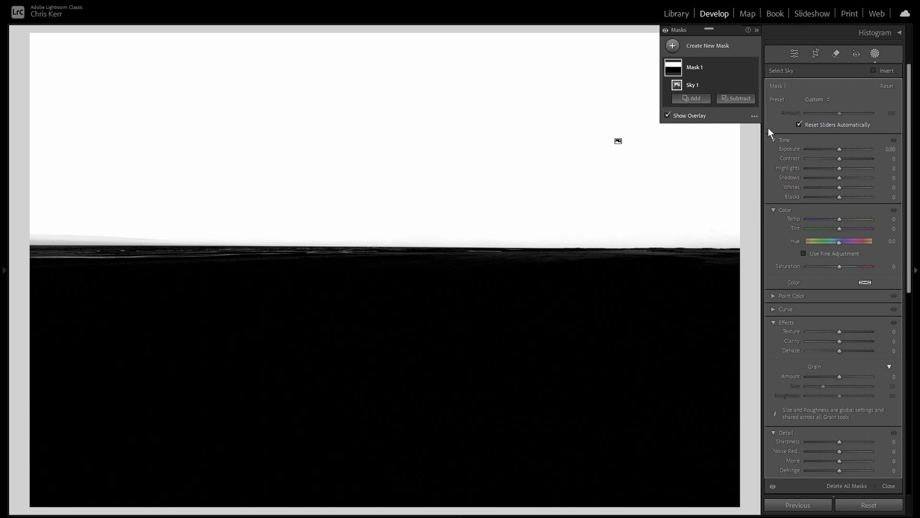
pyautogui.press('alt')
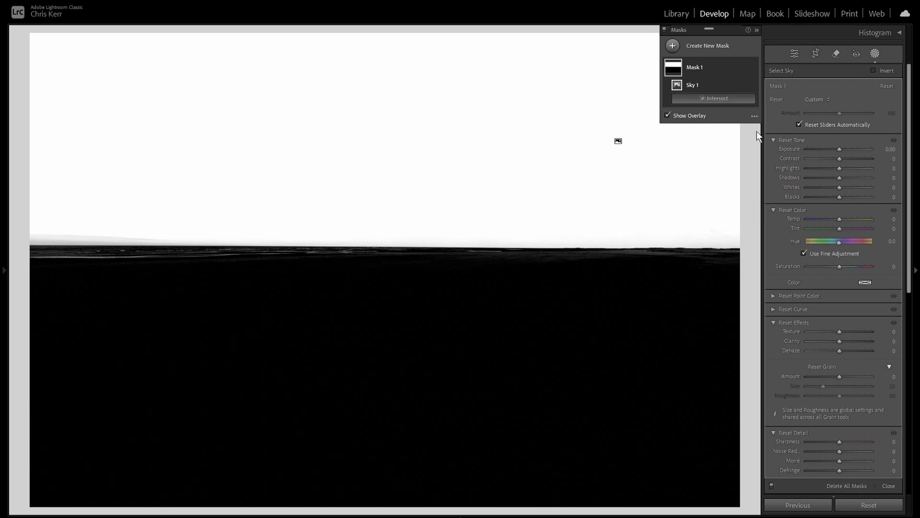
pyautogui.click(720, 98)
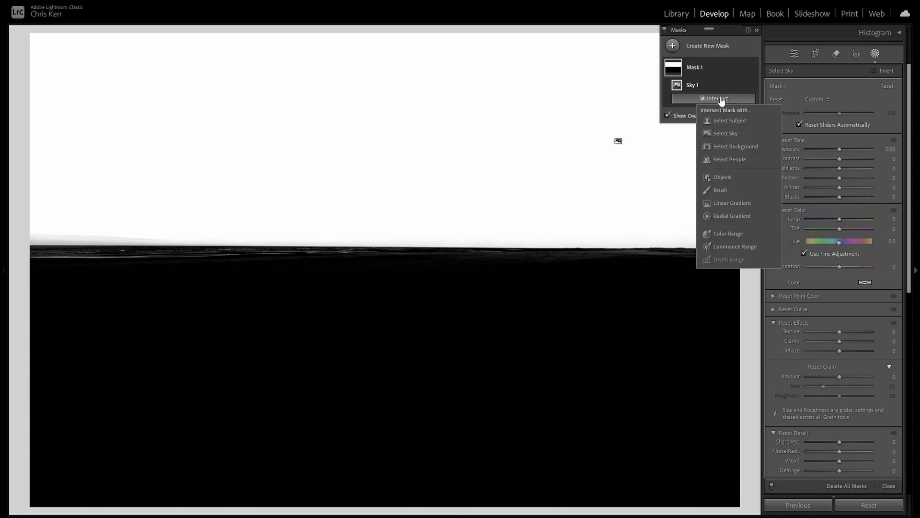
pyautogui.click(725, 132)
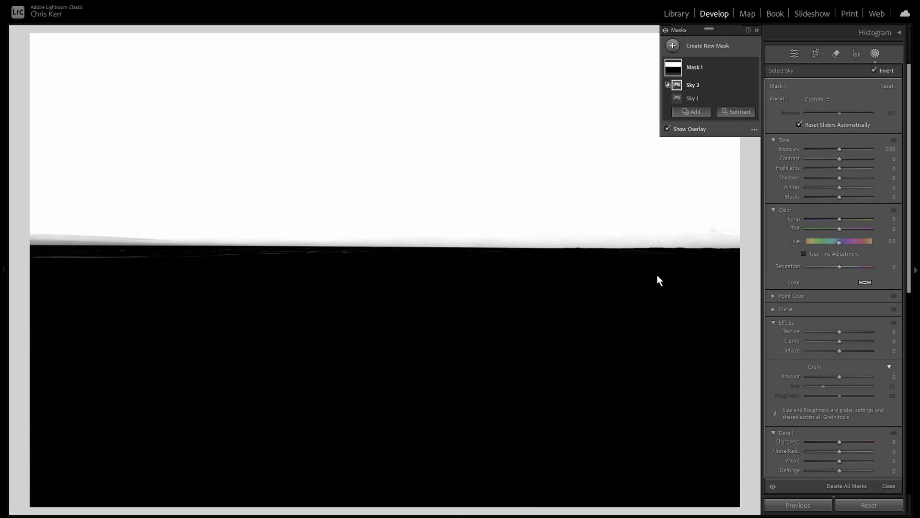
# - Hide the overlay and set the beach sky mask to Exposure -0.92, Temp -41 and Dehaze 32
pyautogui.click(666, 128)
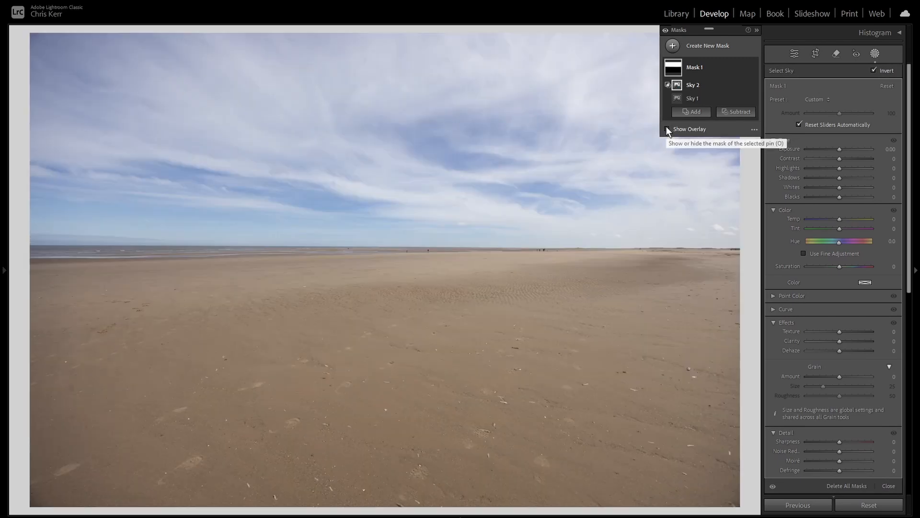
pyautogui.moveTo(839, 148); pyautogui.dragTo(831, 149)
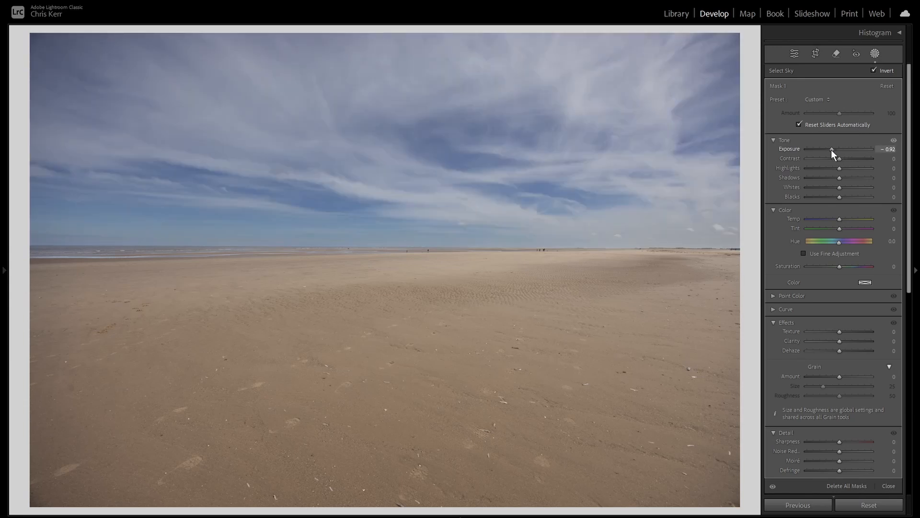
pyautogui.moveTo(833, 219); pyautogui.dragTo(827, 219)
pyautogui.moveTo(837, 350); pyautogui.dragTo(849, 351)
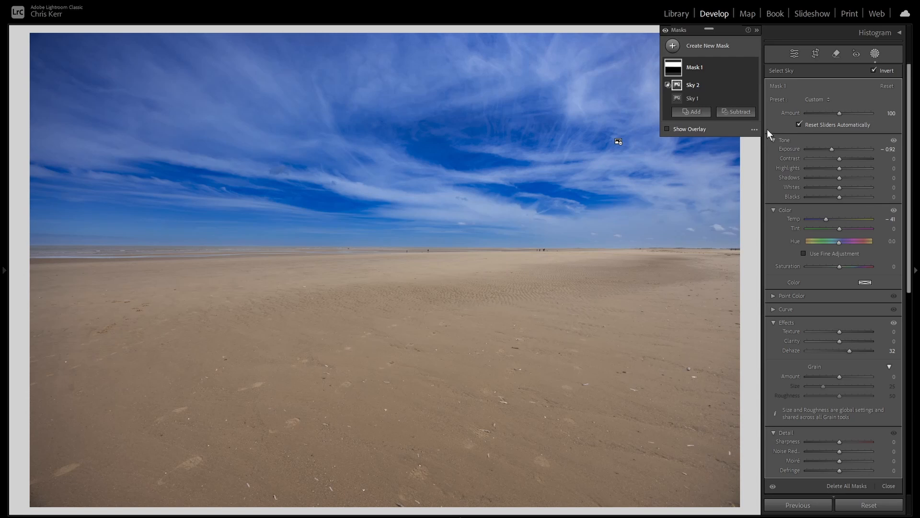
# - Show the mask overlay and subtract a horizontal Linear Gradient from Mask 1 across the sand just below the horizon
pyautogui.click(667, 128)
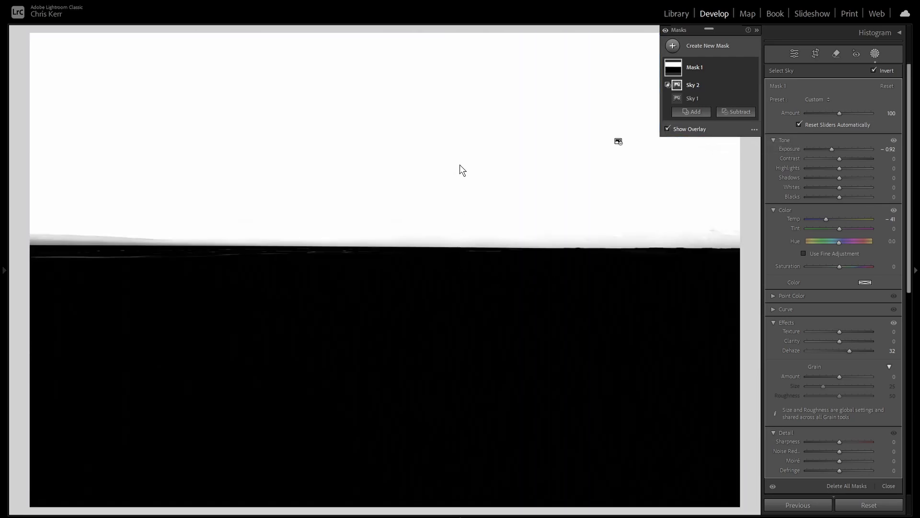
pyautogui.click(737, 112)
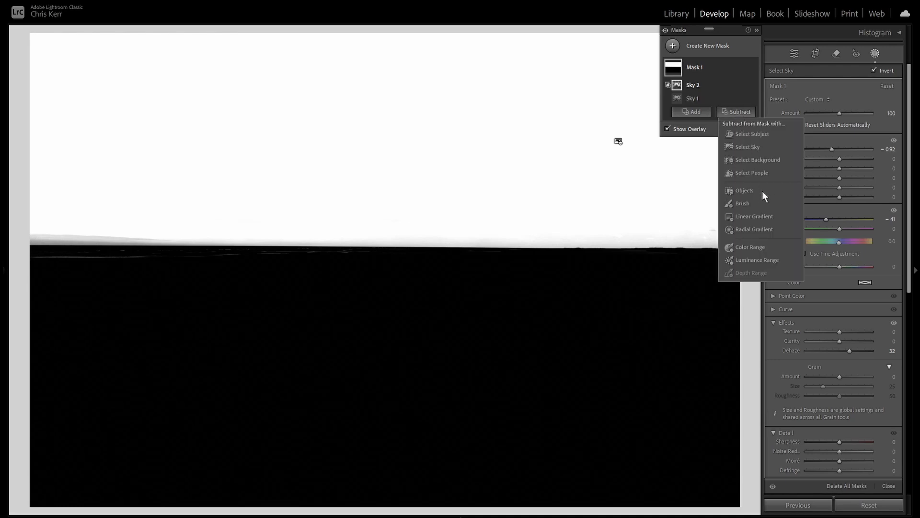
pyautogui.click(755, 219)
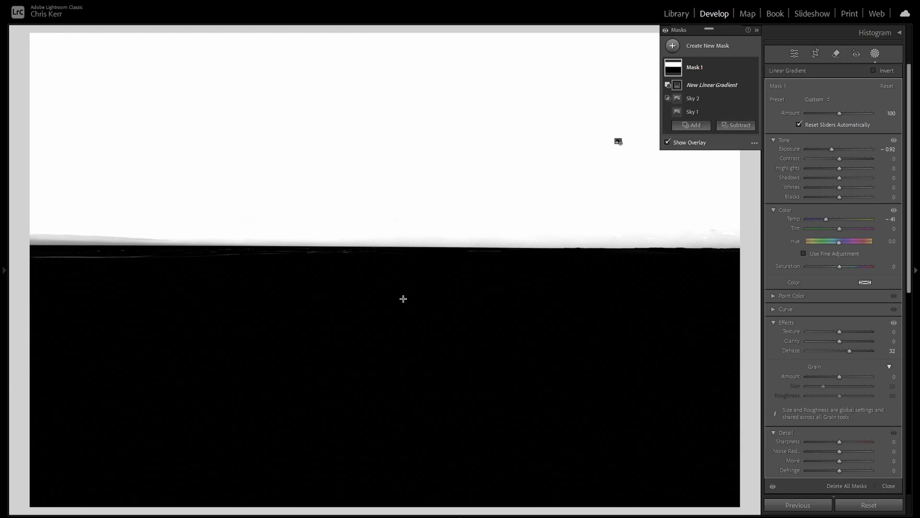
pyautogui.moveTo(403, 316); pyautogui.dragTo(404, 263)
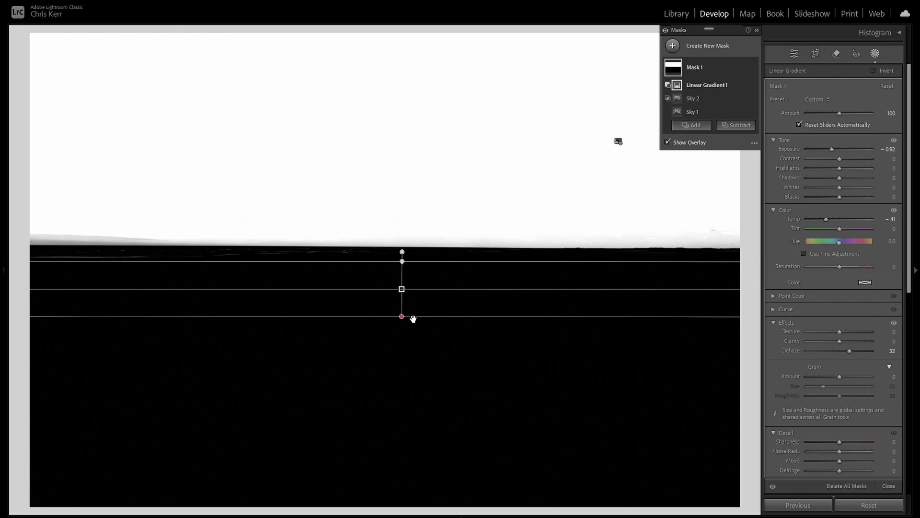
# - Move and widen the subtracted linear gradient so it fades from just below the horizon up into the mid sky, and hide the mask overlay
pyautogui.moveTo(402, 289); pyautogui.dragTo(415, 115)
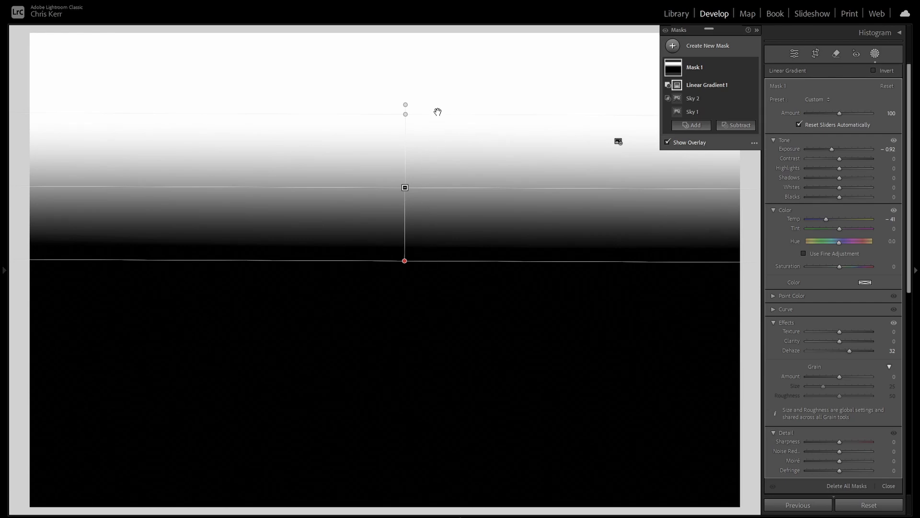
pyautogui.click(667, 142)
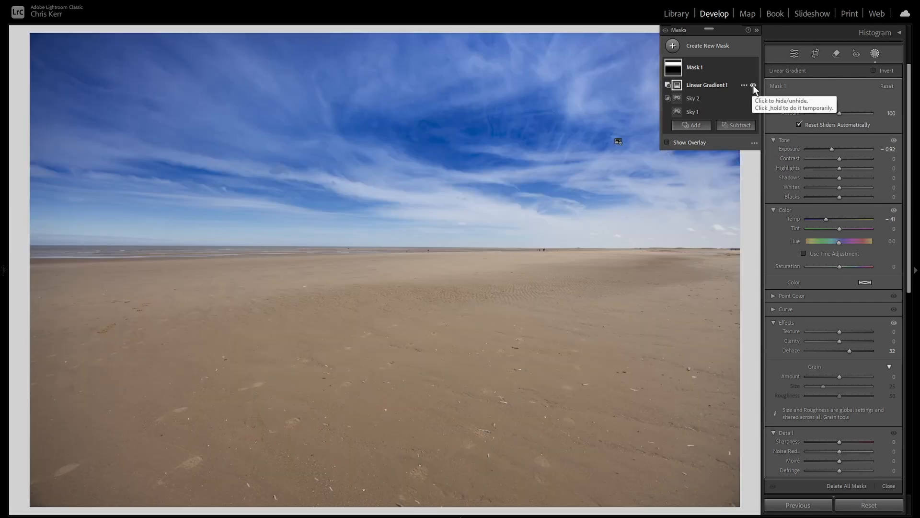
# - Toggle the visibility of Linear Gradient 1 and of the whole Mask 1 off and on to compare the beach sky
pyautogui.click(753, 85)
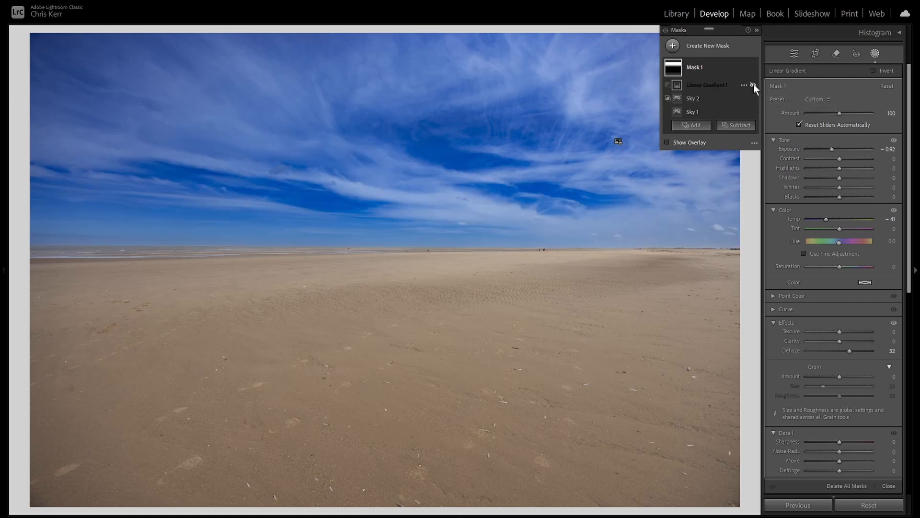
pyautogui.click(753, 85)
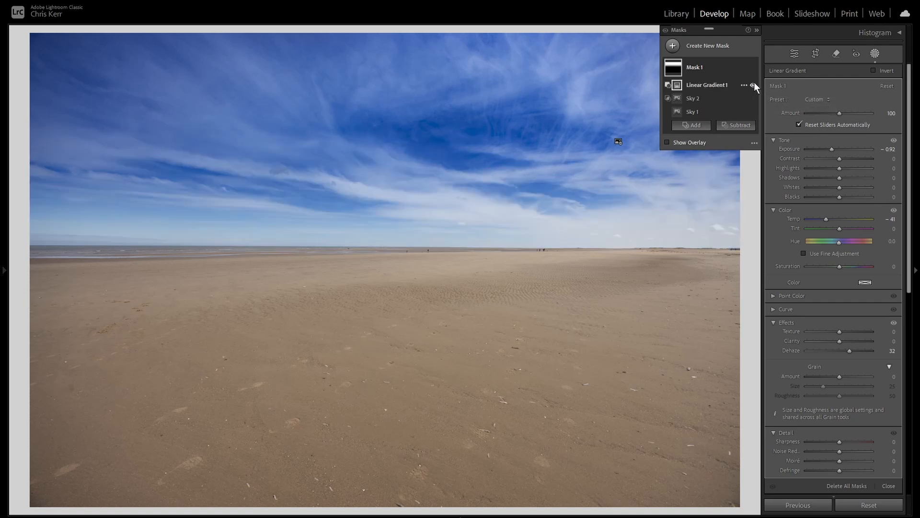
pyautogui.click(753, 67)
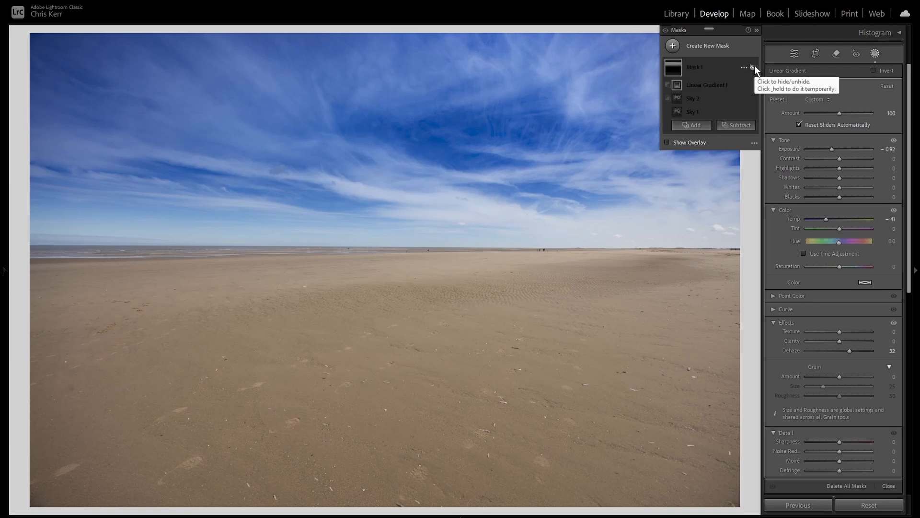
pyautogui.click(754, 67)
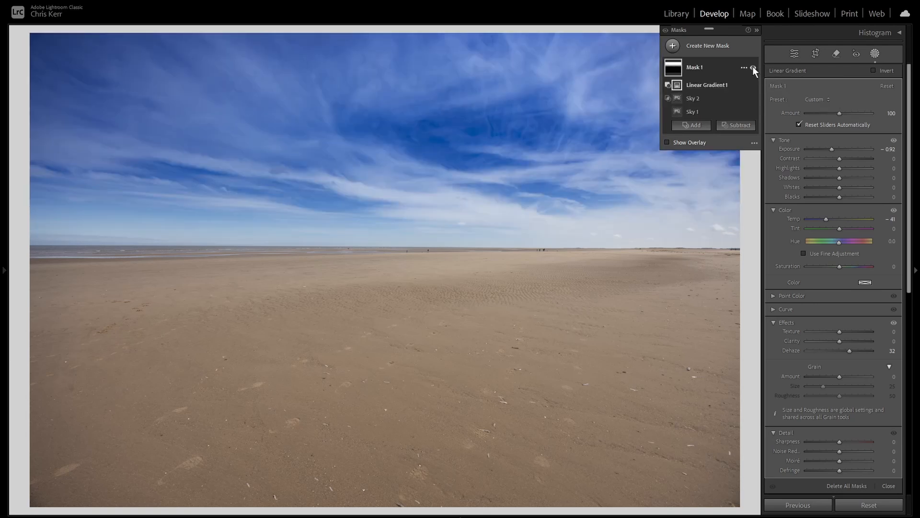